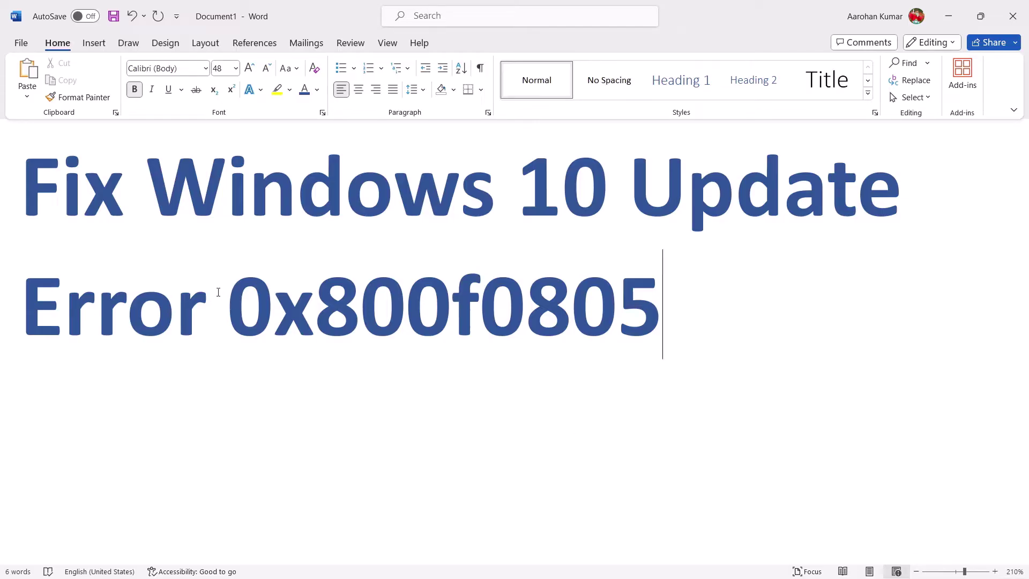
Step: Select the error code 0x800f0805 in the Word document's title
{"action": "left_click_drag", "start_coordinate": [240, 294], "coordinate": [648, 312]}
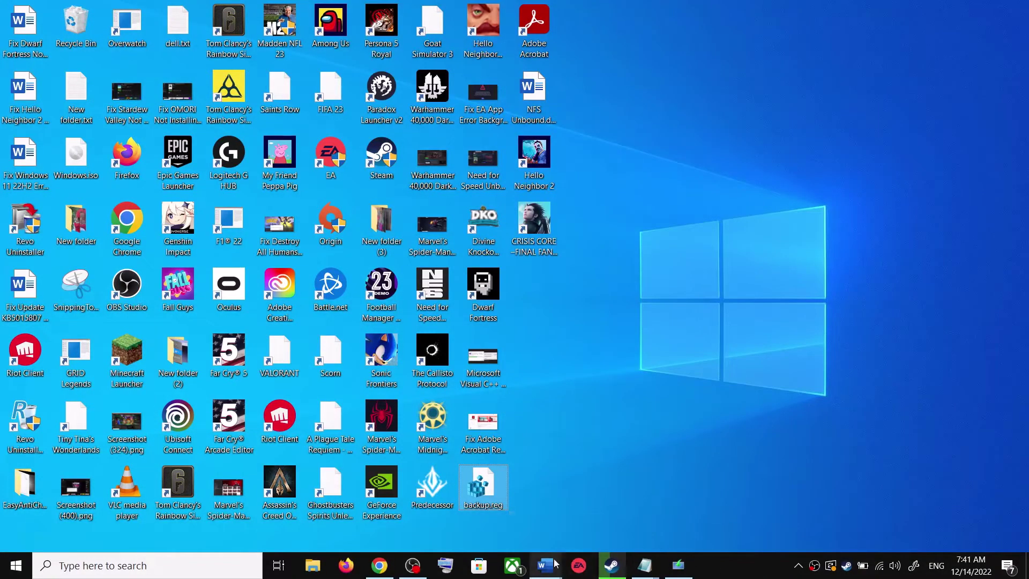
Step: Run the Windows Update troubleshooter from Update & Security > Troubleshoot > Additional troubleshooters
{"action": "mouse_move", "coordinate": [544, 565]}
{"action": "left_click", "coordinate": [589, 510]}
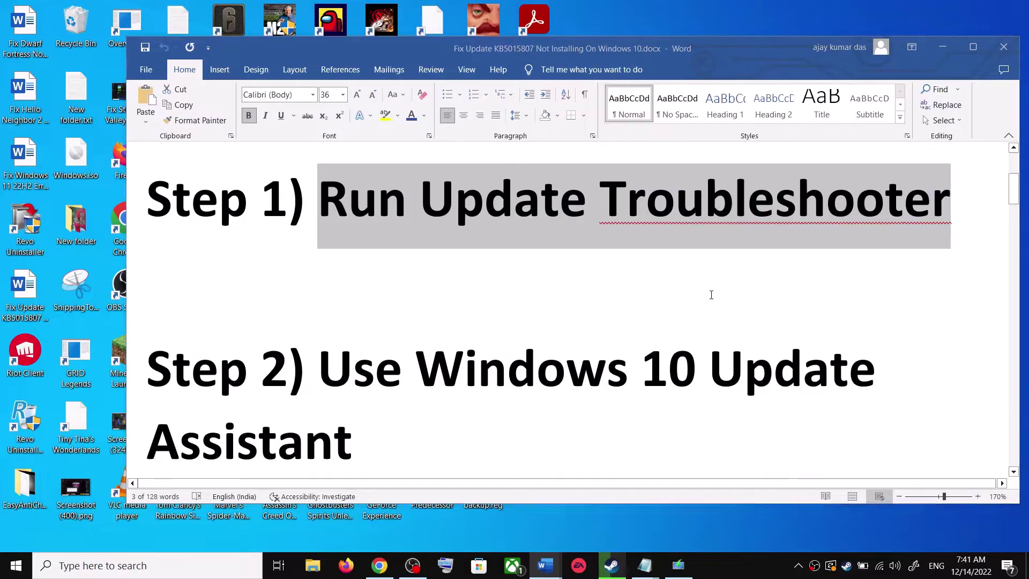
{"action": "key", "text": "super+i"}
{"action": "left_click", "coordinate": [527, 372]}
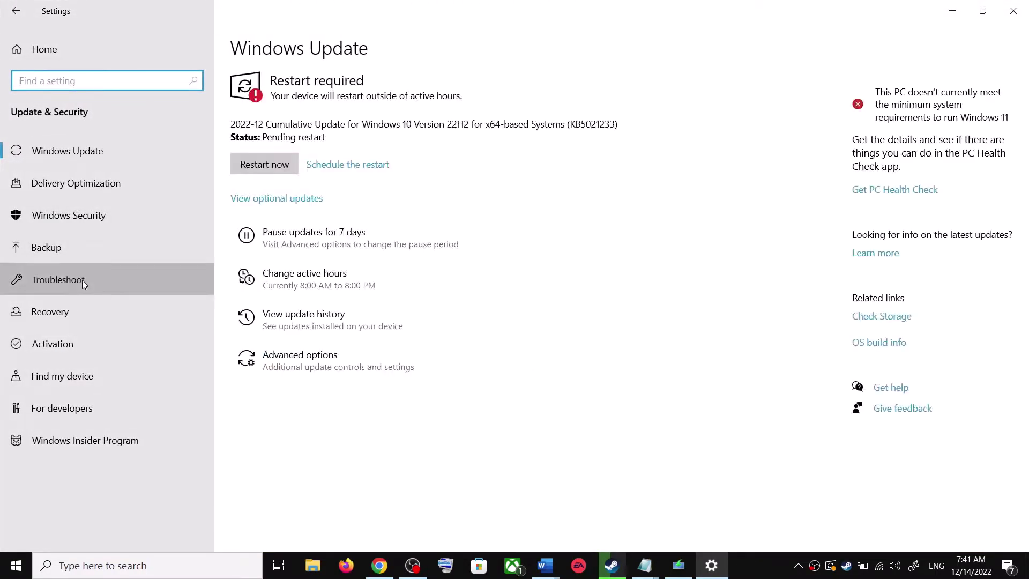
{"action": "left_click", "coordinate": [82, 280]}
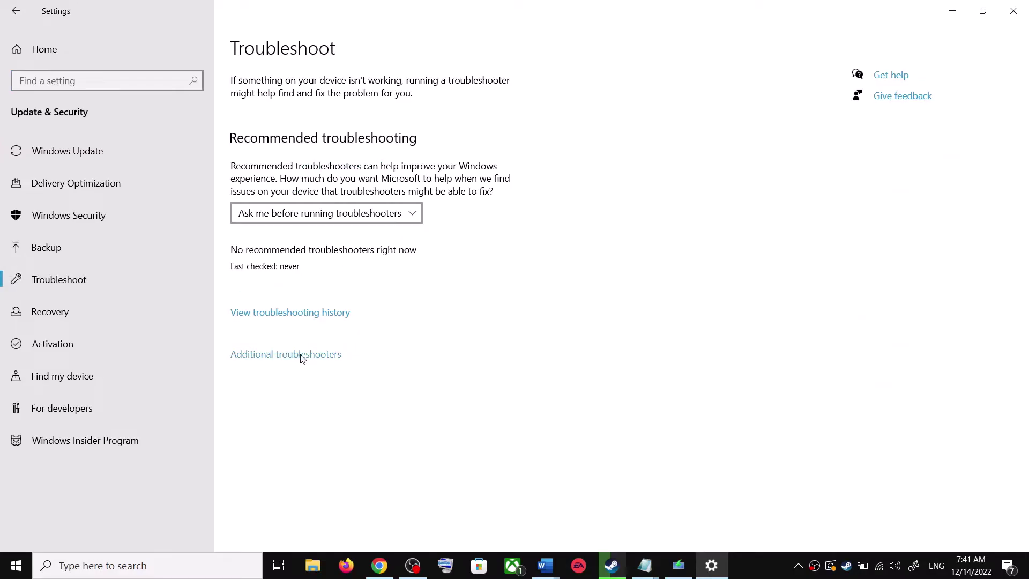
{"action": "left_click", "coordinate": [285, 354]}
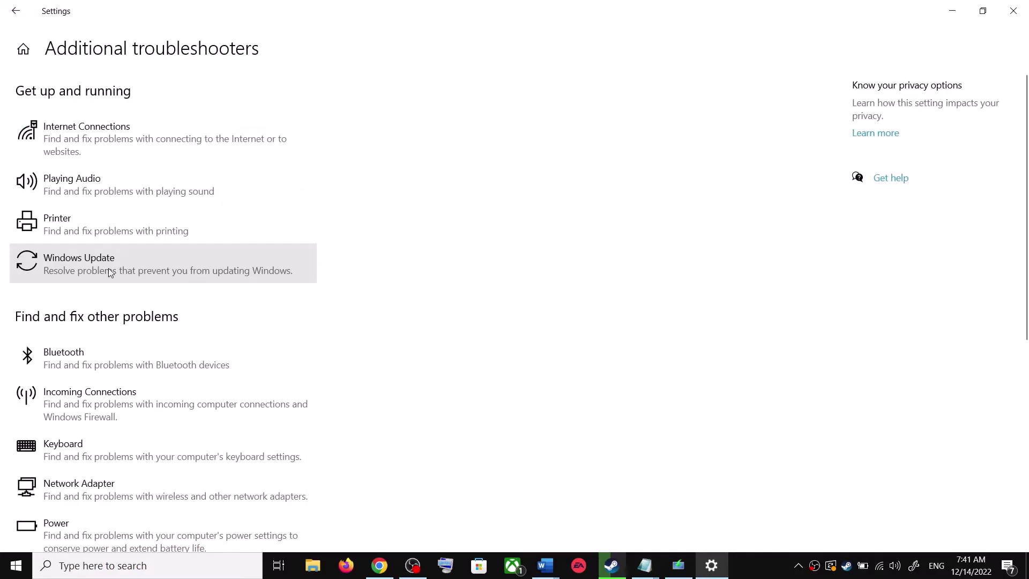
{"action": "left_click", "coordinate": [124, 269]}
{"action": "left_click", "coordinate": [236, 305]}
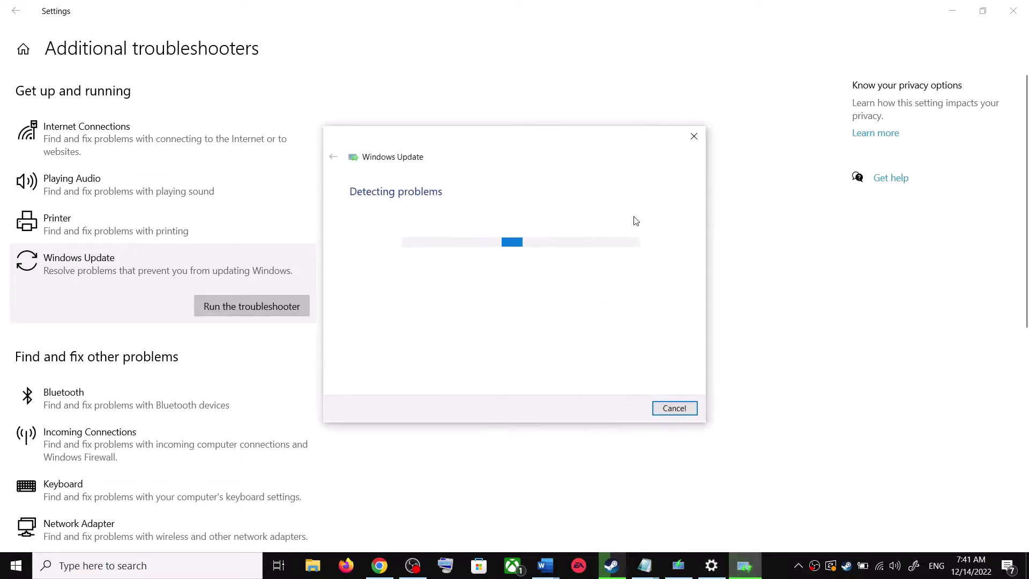
Step: Open the Start menu's Power options and dismiss them without restarting
{"action": "left_click", "coordinate": [12, 572]}
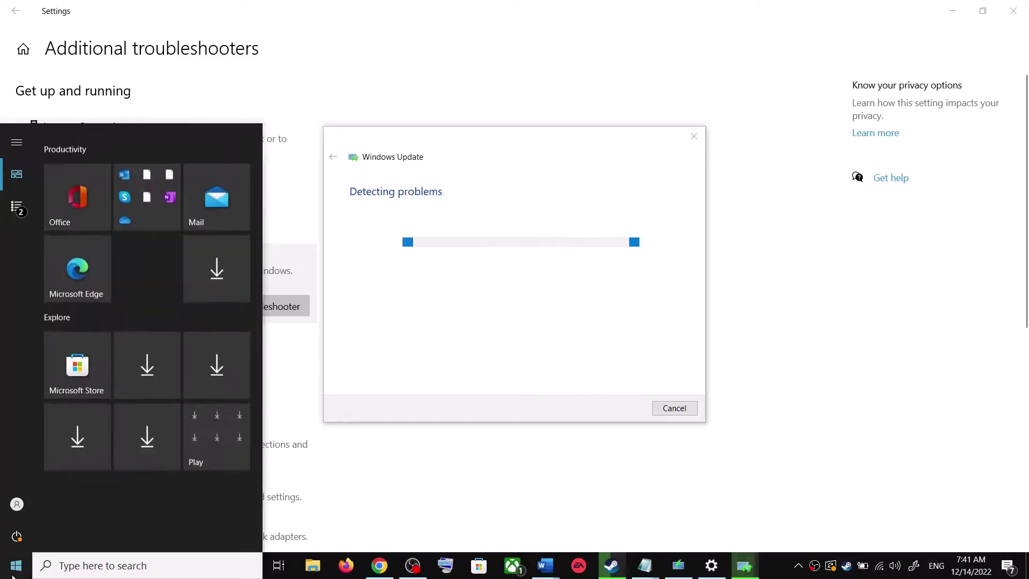
{"action": "left_click", "coordinate": [16, 535]}
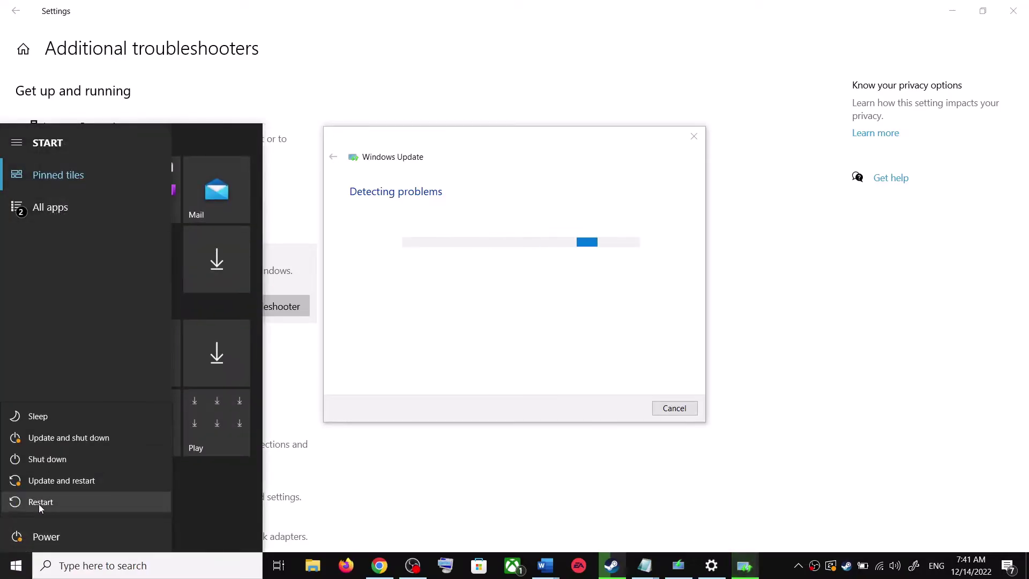
{"action": "left_click", "coordinate": [599, 194]}
{"action": "left_click", "coordinate": [785, 229]}
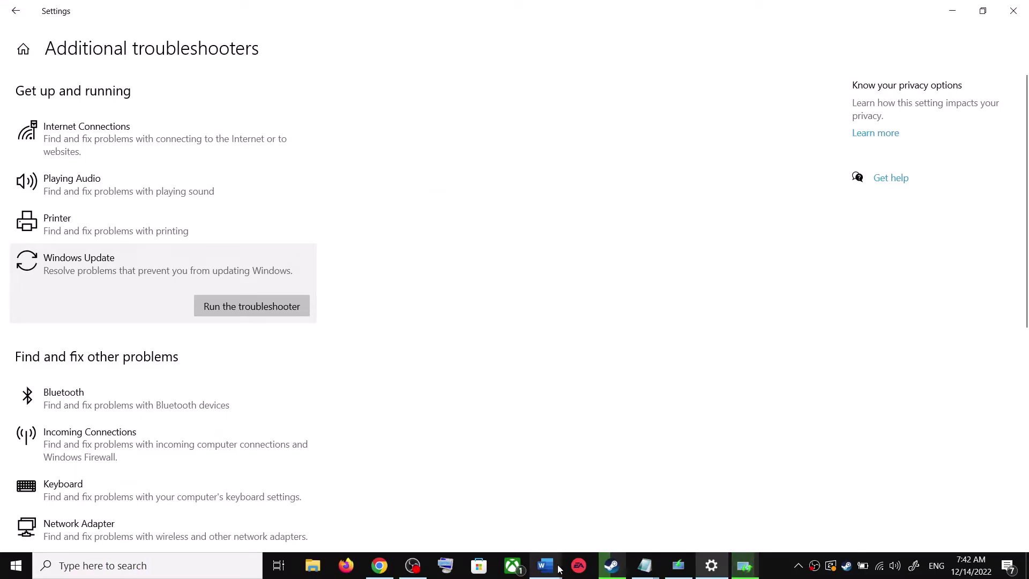
Step: Select the Windows 10 download URL line in the Fix Update Word guide
{"action": "mouse_move", "coordinate": [586, 555]}
{"action": "left_click", "coordinate": [600, 536]}
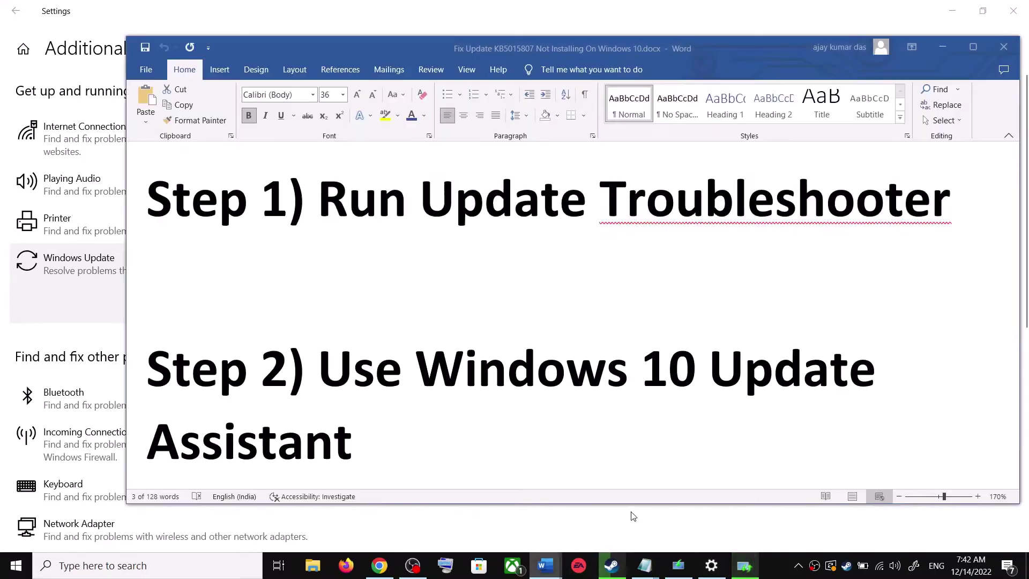
{"action": "scroll", "coordinate": [345, 362], "scroll_direction": "down", "scroll_amount": 1}
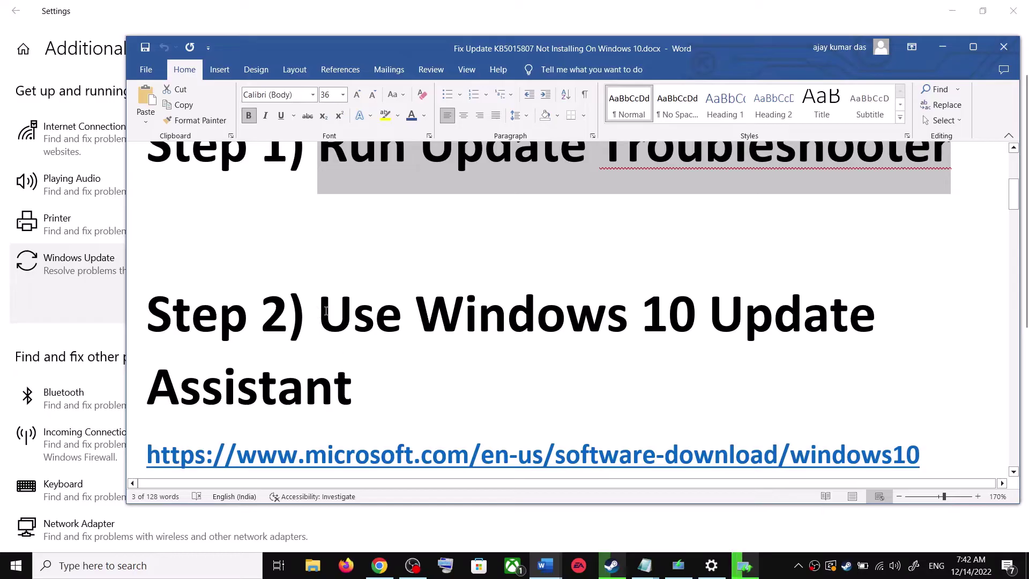
{"action": "left_click_drag", "start_coordinate": [325, 311], "coordinate": [358, 399]}
{"action": "scroll", "coordinate": [358, 399], "scroll_direction": "down", "scroll_amount": 1}
{"action": "triple_click", "coordinate": [524, 401]}
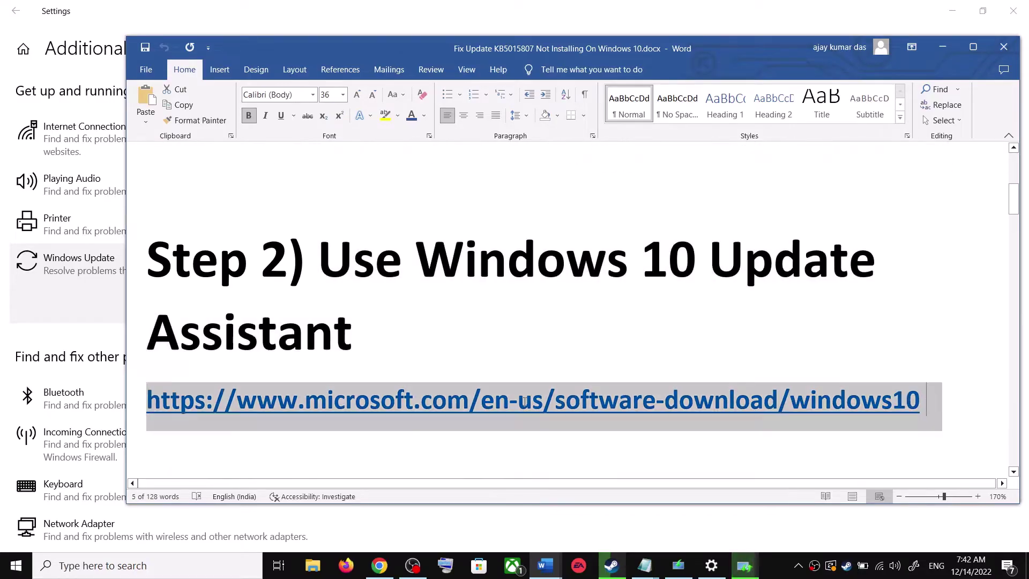
Step: Download the Update Assistant from Chrome's Download Windows 10 page via Update now
{"action": "left_click", "coordinate": [388, 572]}
{"action": "scroll", "coordinate": [227, 296], "scroll_direction": "up", "scroll_amount": 3}
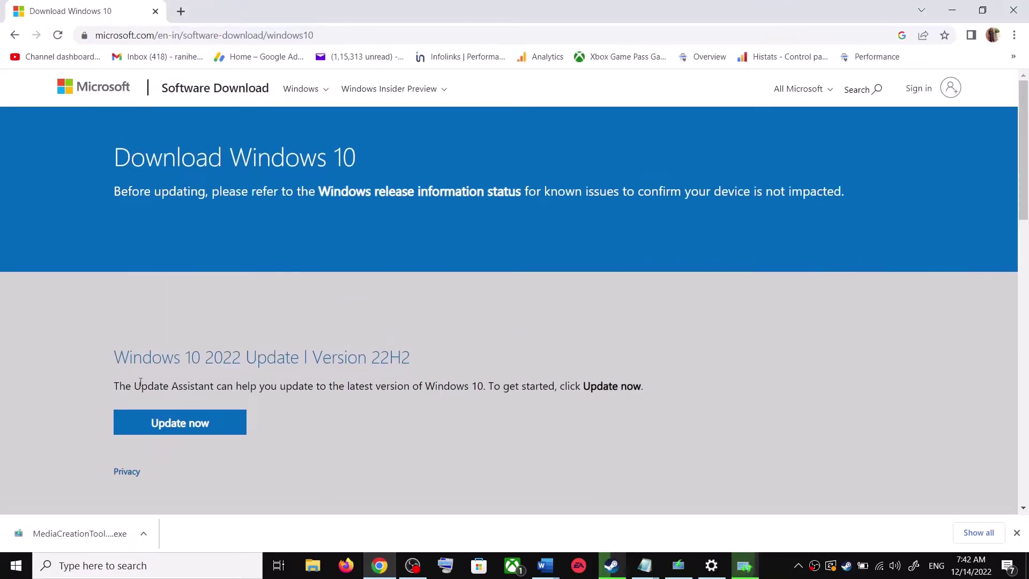
{"action": "left_click_drag", "start_coordinate": [131, 386], "coordinate": [213, 386]}
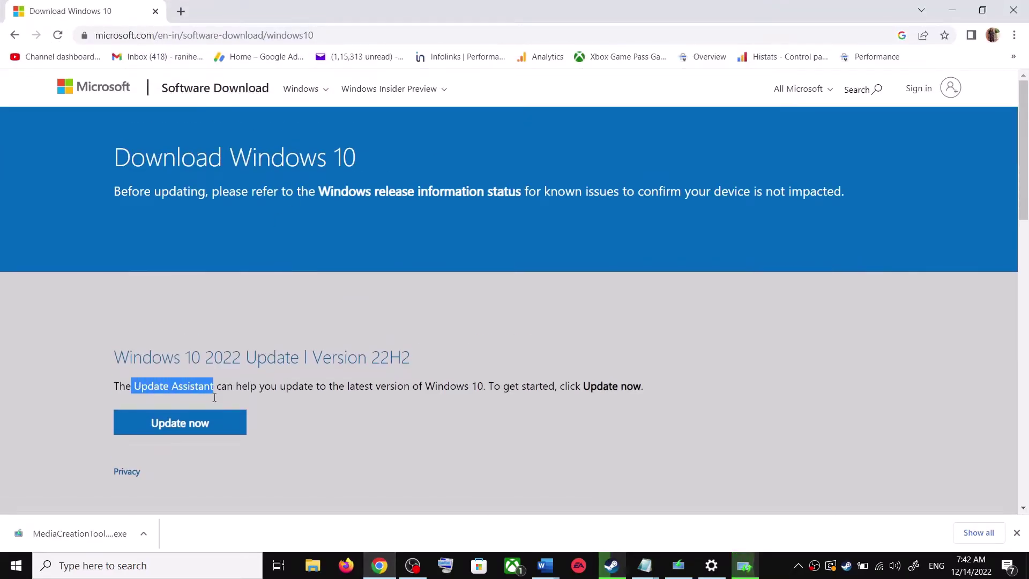
{"action": "left_click", "coordinate": [206, 426]}
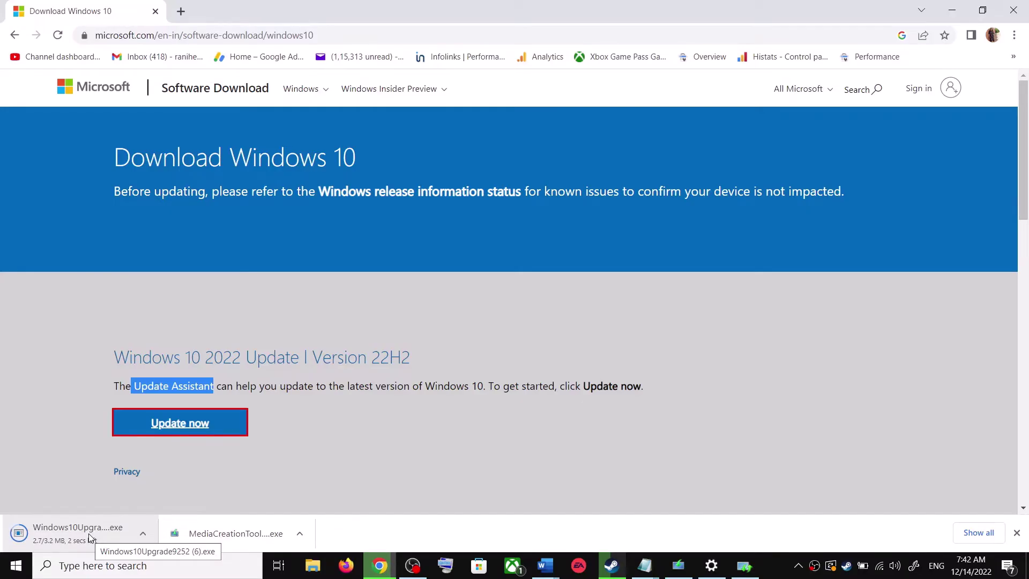
Step: Run the downloaded Windows10Upgrade installer and close the Update Assistant
{"action": "left_click", "coordinate": [67, 539]}
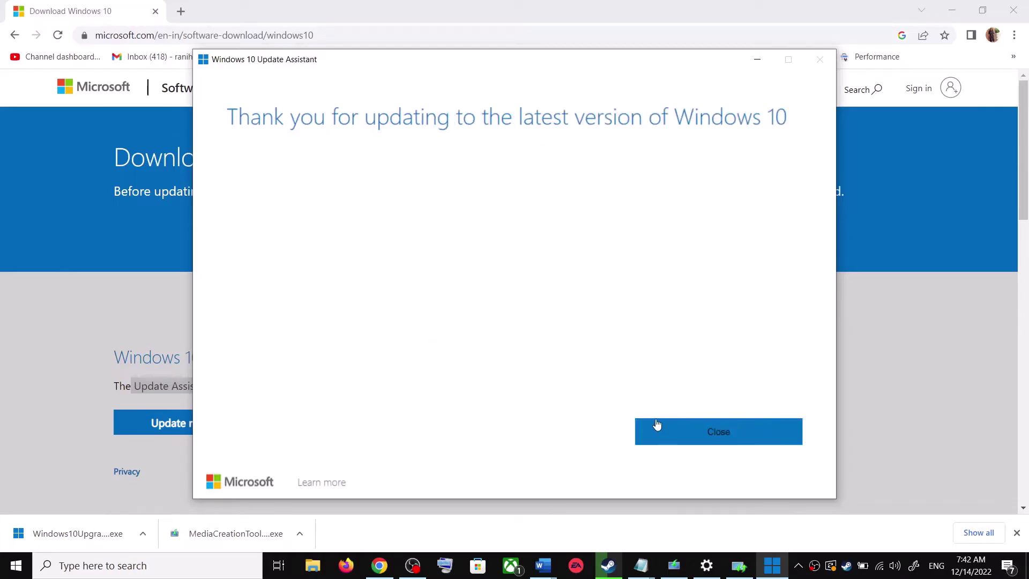
{"action": "left_click", "coordinate": [753, 424]}
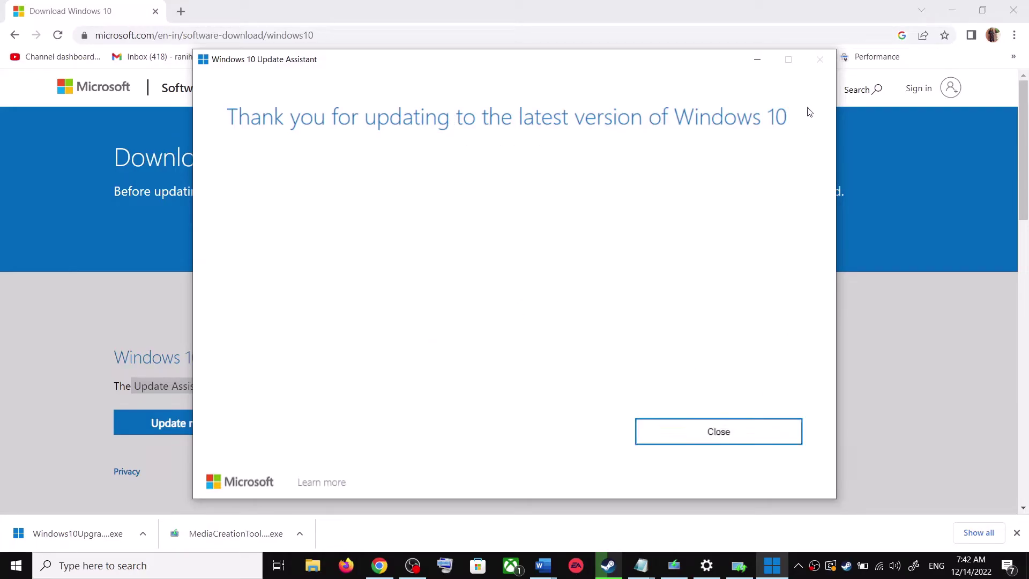
{"action": "left_click", "coordinate": [748, 433]}
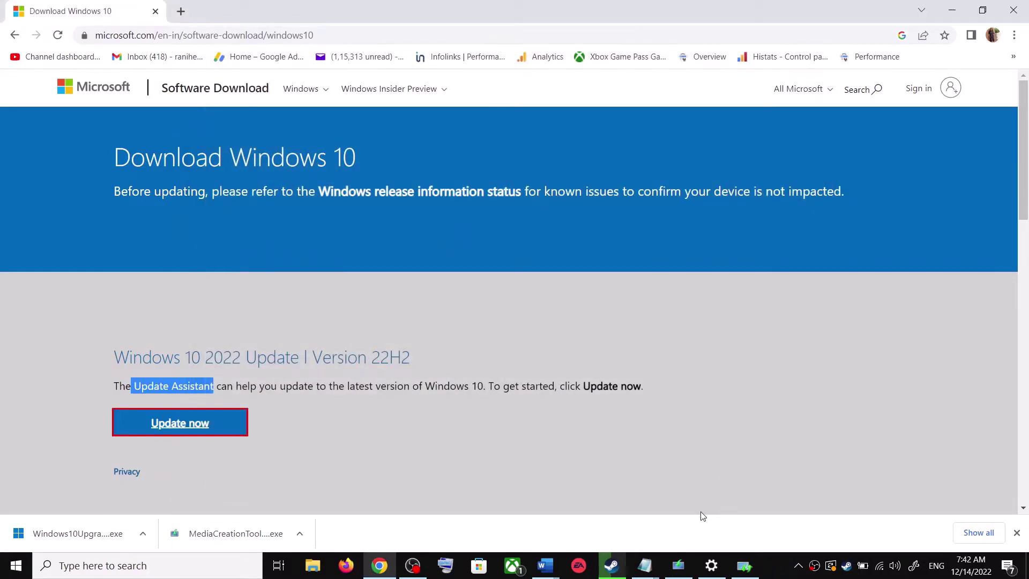
{"action": "left_click", "coordinate": [545, 565]}
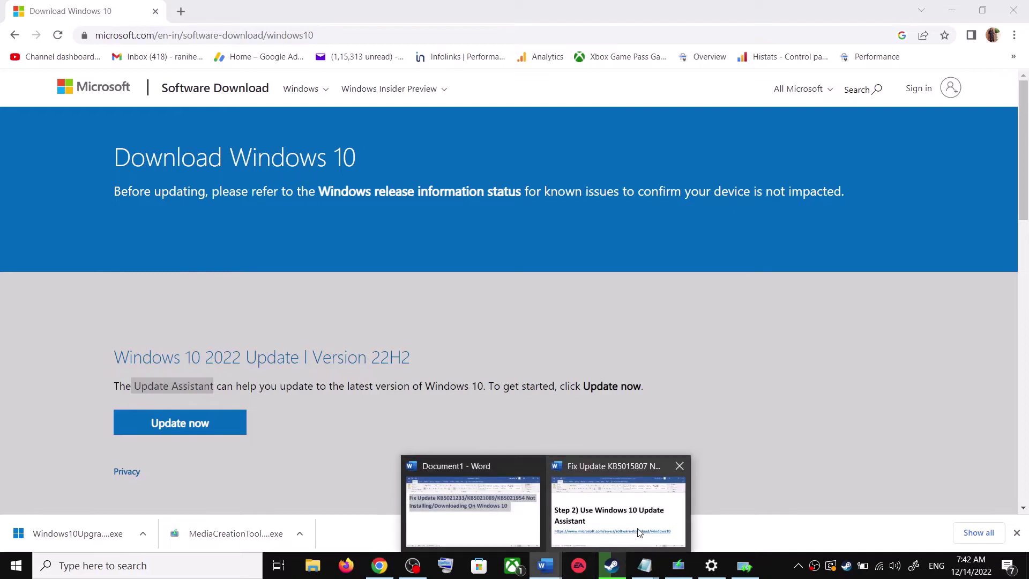
Step: Copy the Step 3 command lines from SC config trustedinstaller start=auto to net start appidsvc
{"action": "left_click", "coordinate": [631, 538]}
{"action": "scroll", "coordinate": [421, 360], "scroll_direction": "down", "scroll_amount": 5}
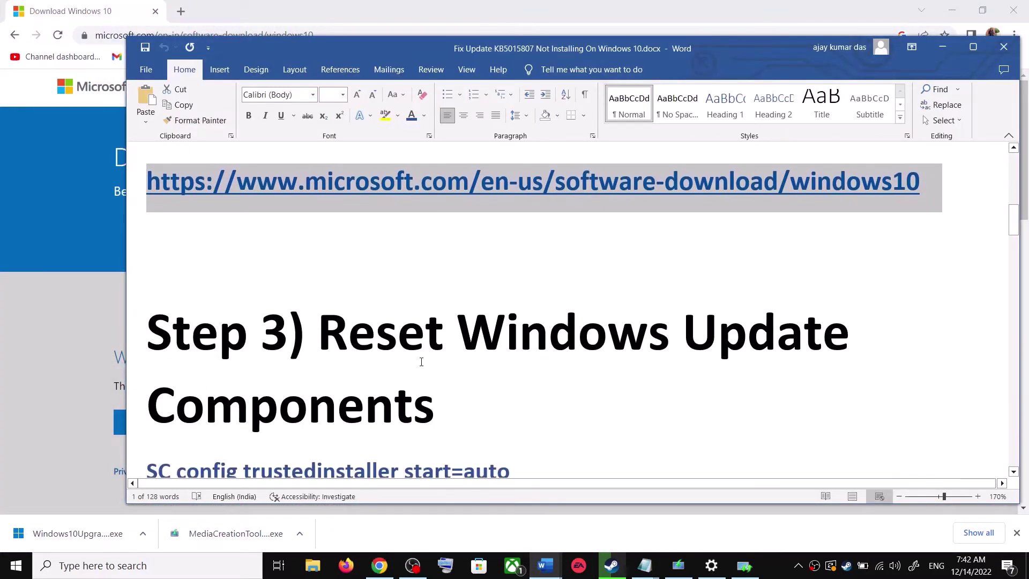
{"action": "left_click_drag", "start_coordinate": [325, 332], "coordinate": [435, 408]}
{"action": "scroll", "coordinate": [435, 407], "scroll_direction": "down", "scroll_amount": 3}
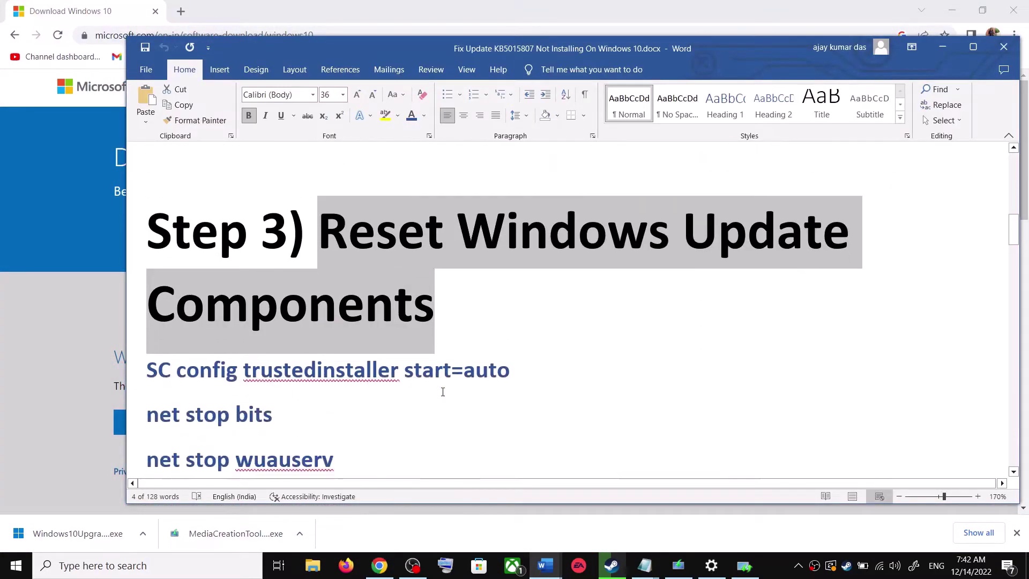
{"action": "left_click", "coordinate": [149, 359]}
{"action": "left_click_drag", "start_coordinate": [148, 359], "coordinate": [333, 437]}
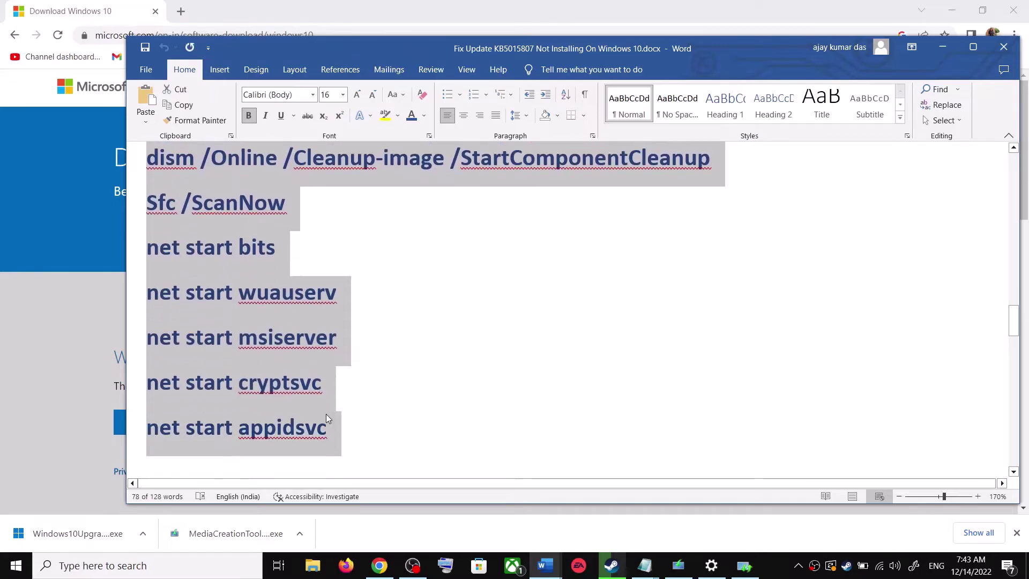
{"action": "scroll", "coordinate": [279, 306], "scroll_direction": "down", "scroll_amount": 1}
{"action": "right_click", "coordinate": [273, 301]}
{"action": "left_click", "coordinate": [317, 349]}
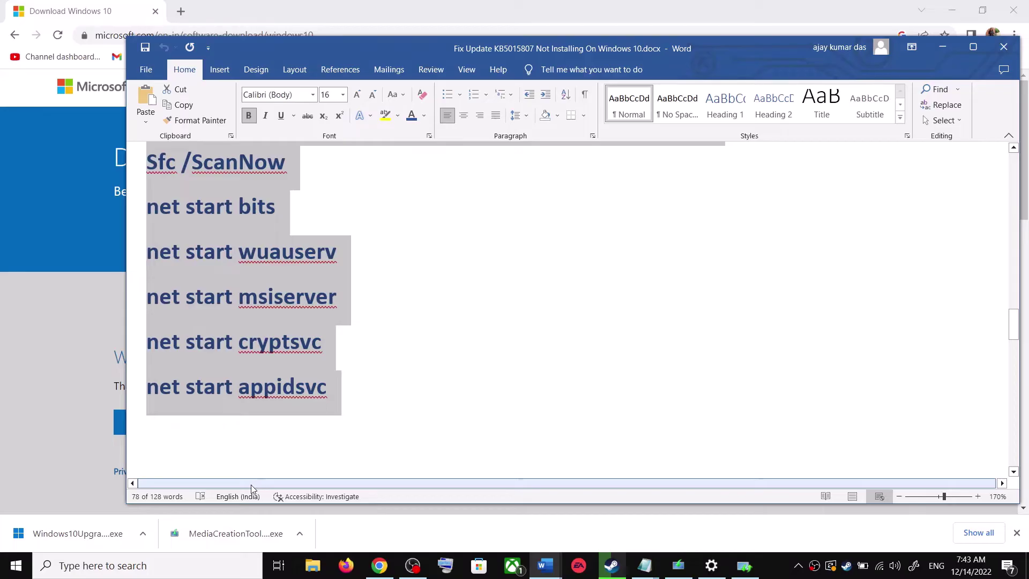
Step: Open Notepad and paste the copied reset commands
{"action": "left_click", "coordinate": [180, 574]}
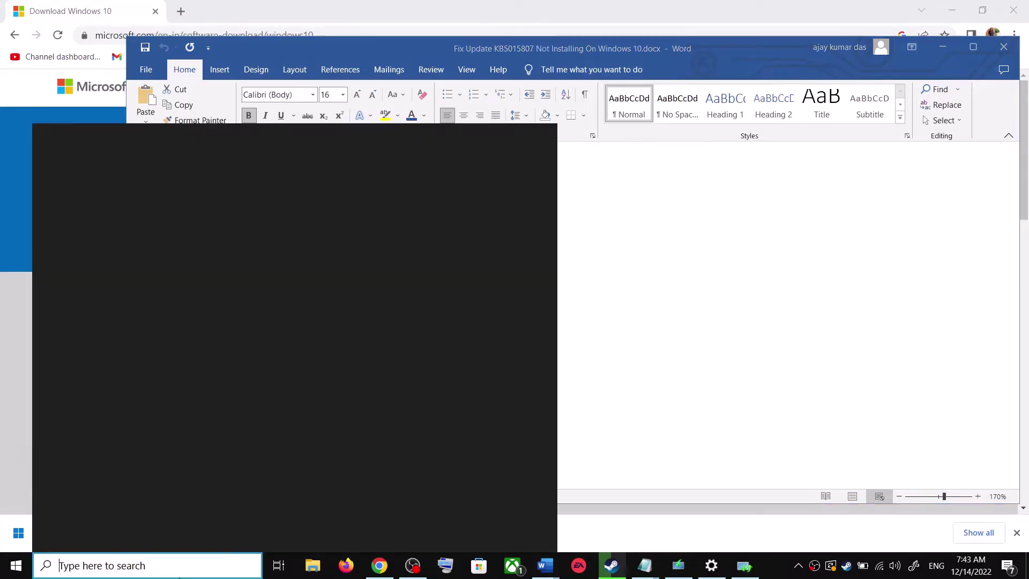
{"action": "type", "text": "ote"}
{"action": "left_click", "coordinate": [173, 189]}
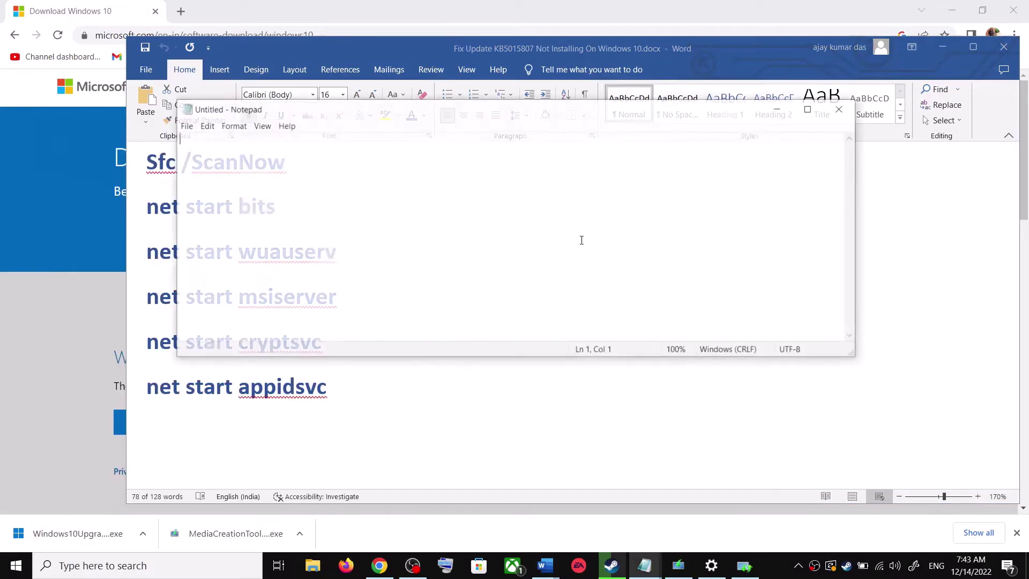
{"action": "key", "text": "ctrl+v"}
{"action": "scroll", "coordinate": [316, 249], "scroll_direction": "up", "scroll_amount": 3}
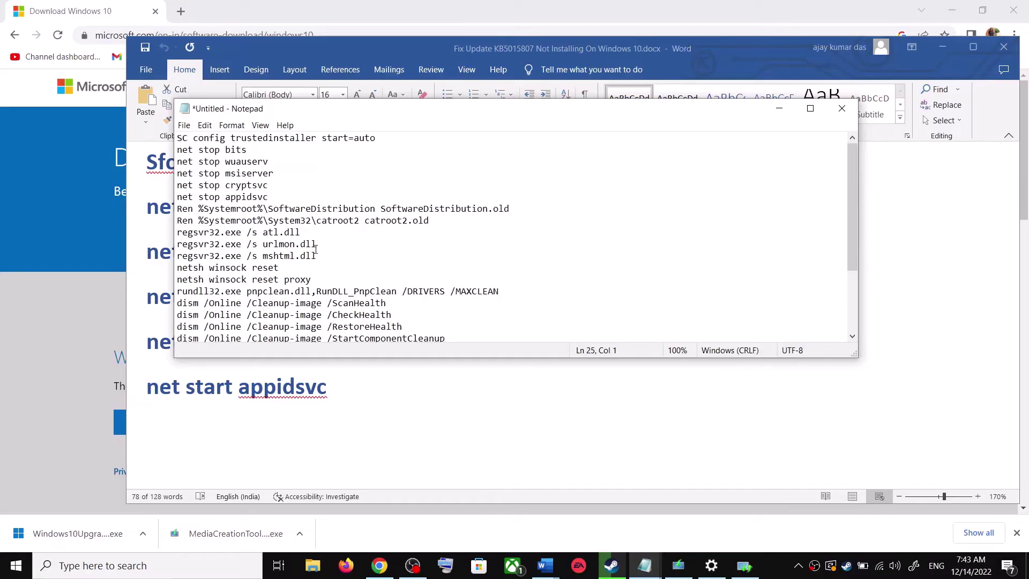
Step: Save the commands to the Desktop as Wufix.bat with Save as type All Files (*.*)
{"action": "left_click", "coordinate": [184, 125]}
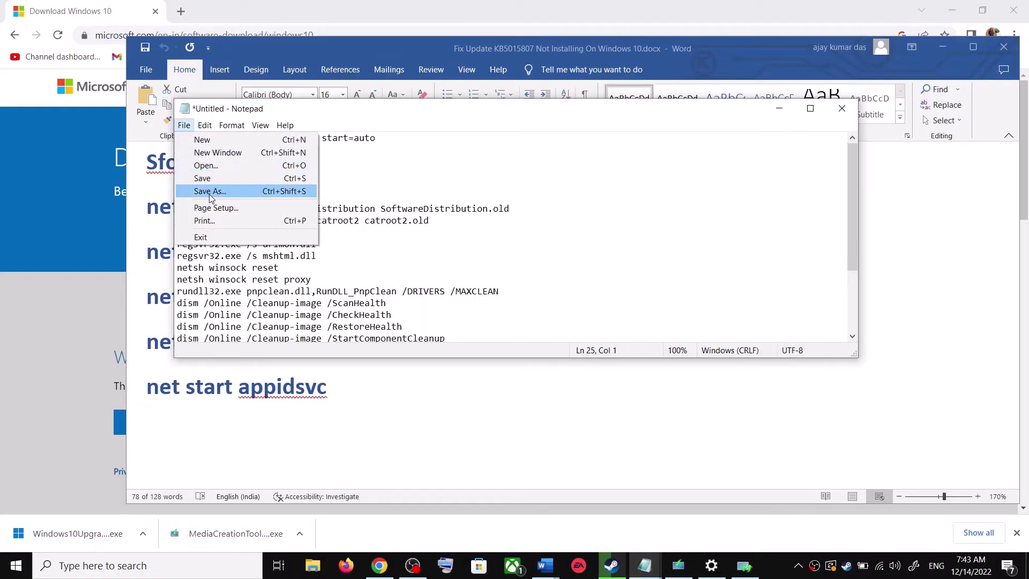
{"action": "left_click", "coordinate": [268, 188]}
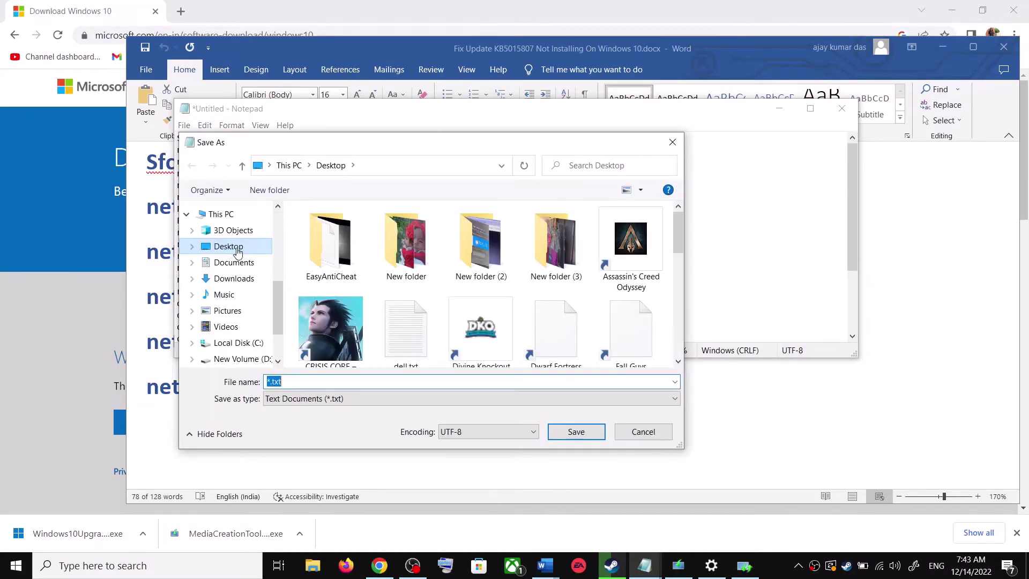
{"action": "left_click", "coordinate": [237, 247]}
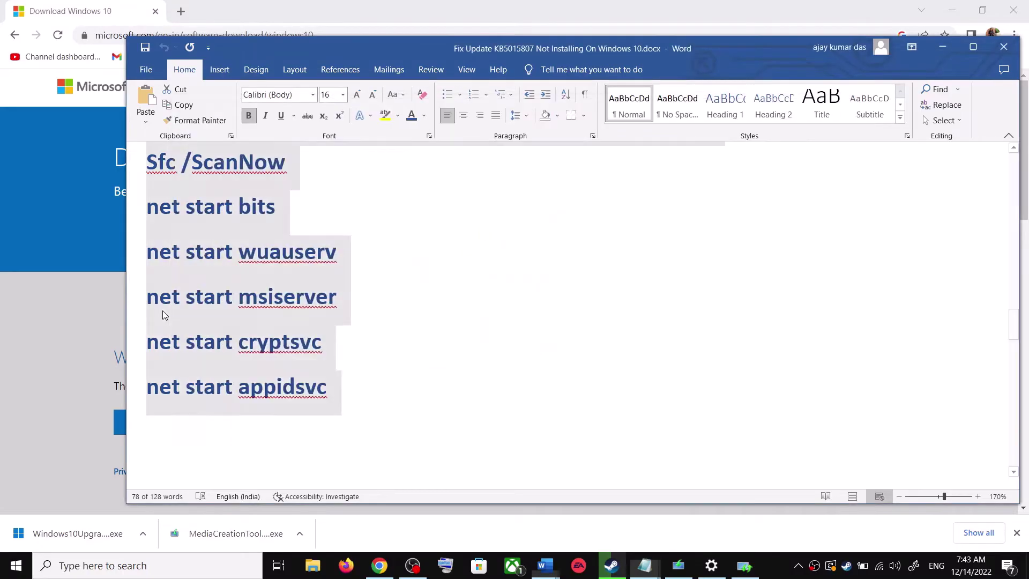
{"action": "scroll", "coordinate": [275, 334], "scroll_direction": "down", "scroll_amount": 1}
{"action": "scroll", "coordinate": [274, 334], "scroll_direction": "down", "scroll_amount": 3}
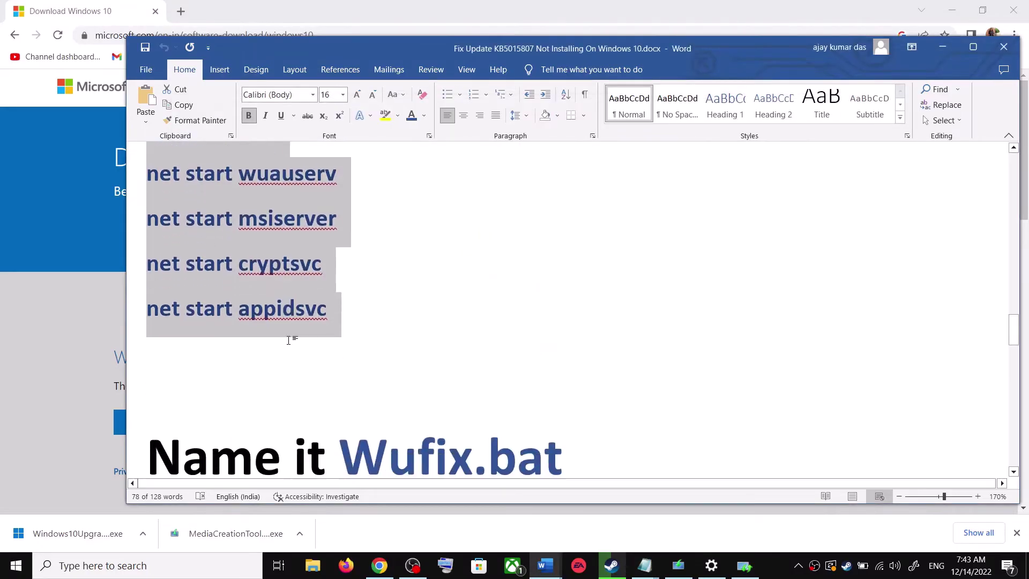
{"action": "left_click_drag", "start_coordinate": [575, 377], "coordinate": [345, 368]}
{"action": "key", "text": "ctrl+c"}
{"action": "key", "text": "alt+Tab"}
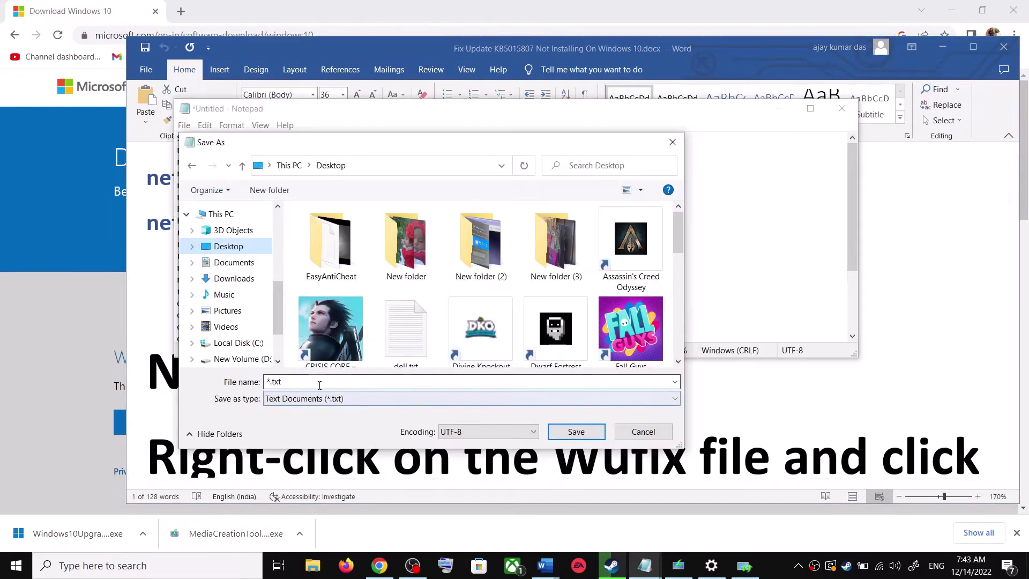
{"action": "key", "text": "ctrl+v"}
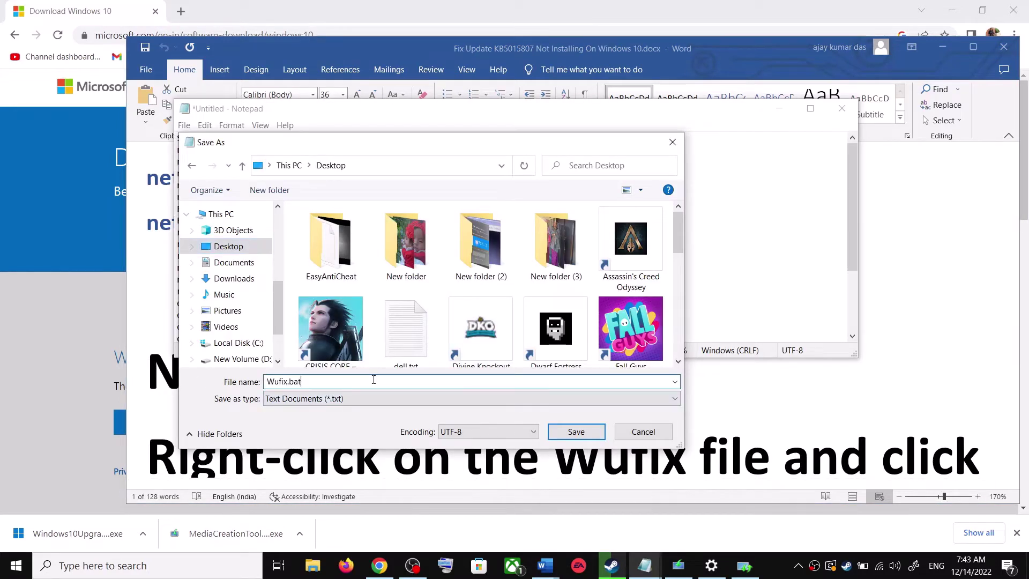
{"action": "left_click", "coordinate": [307, 402]}
{"action": "left_click", "coordinate": [291, 422]}
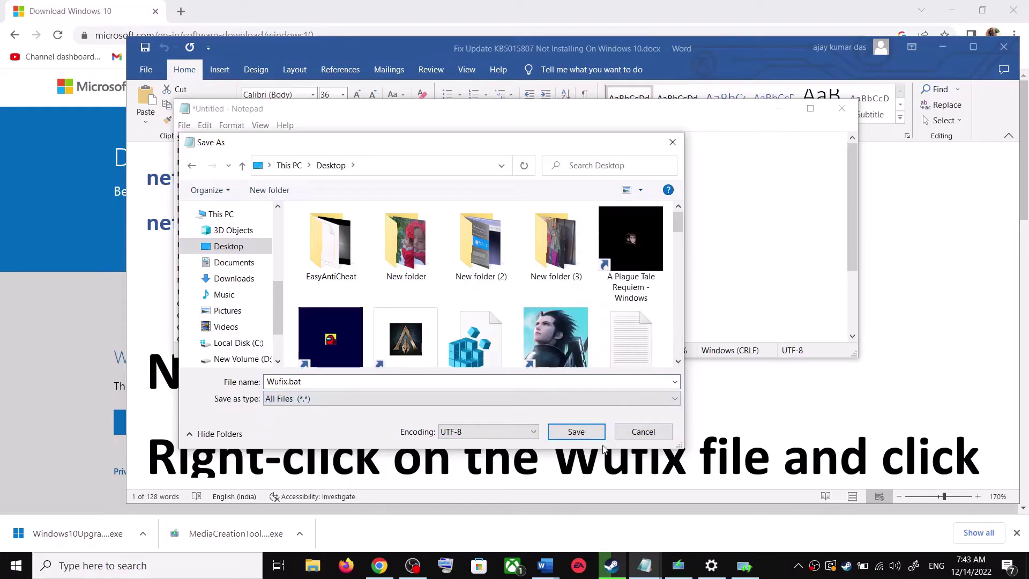
{"action": "left_click", "coordinate": [575, 431]}
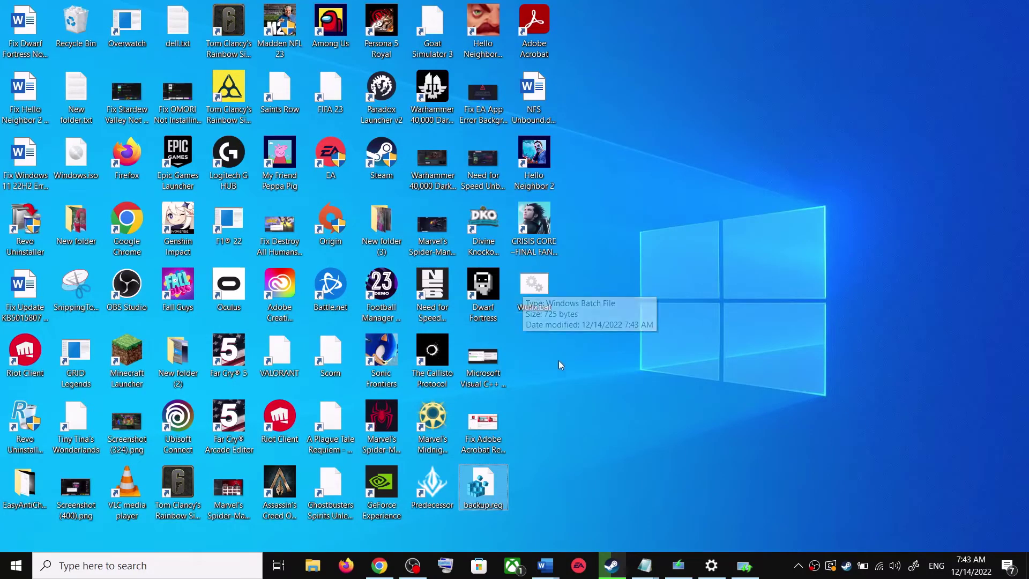
Step: Run Wufix.bat from the desktop with Run as administrator
{"action": "double_click", "coordinate": [541, 292]}
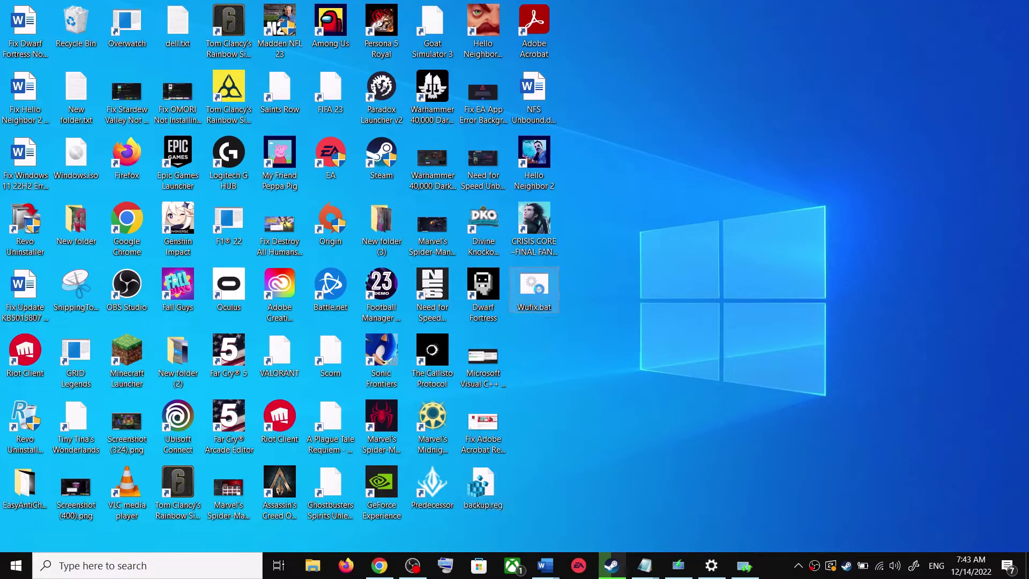
{"action": "right_click", "coordinate": [540, 292]}
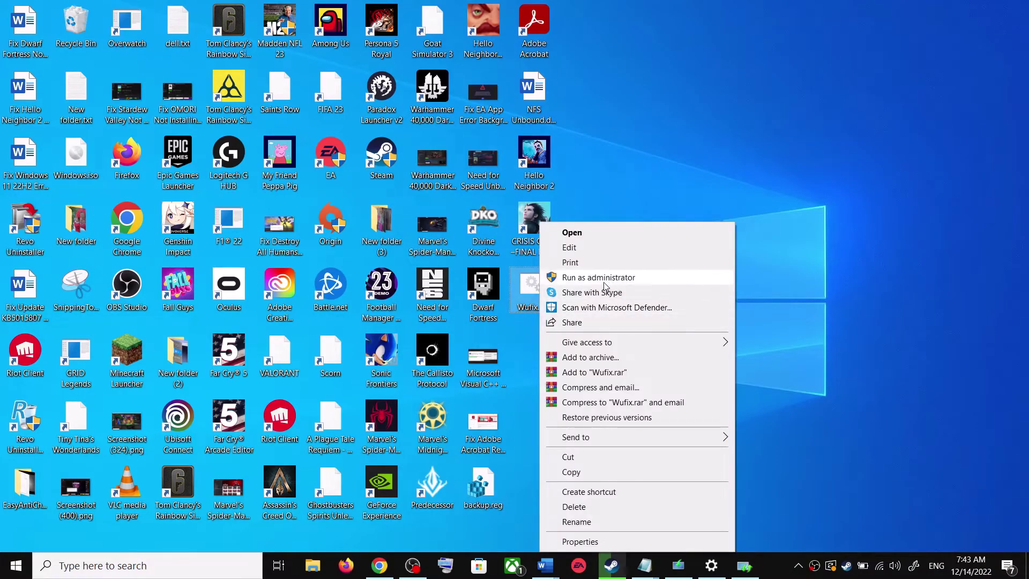
{"action": "left_click", "coordinate": [615, 186]}
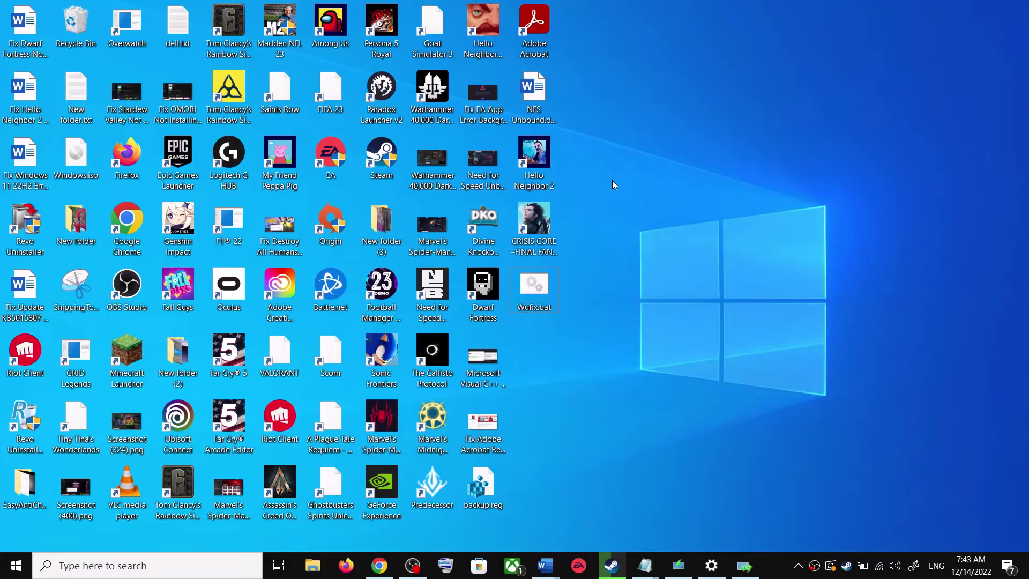
{"action": "right_click", "coordinate": [533, 298]}
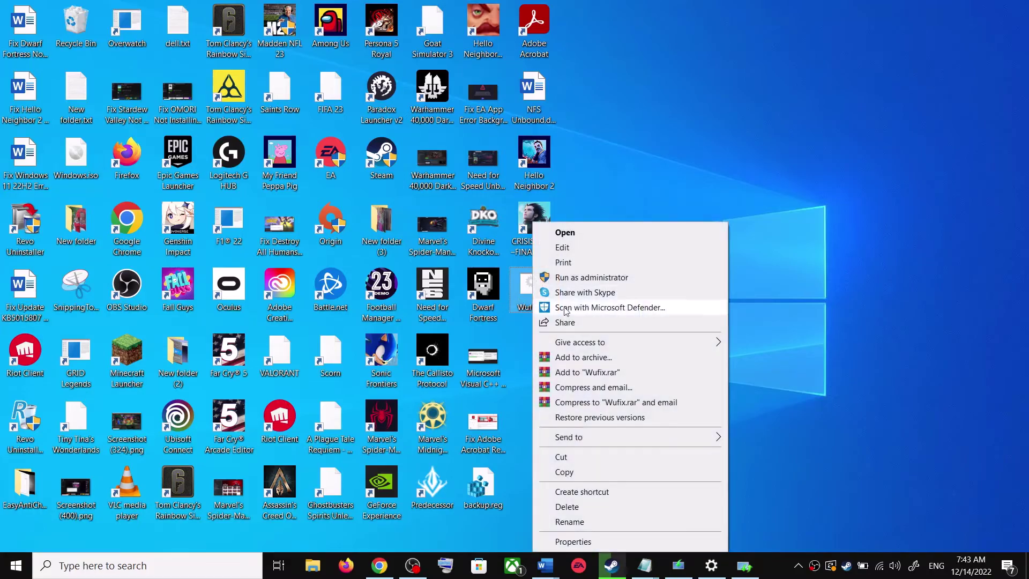
{"action": "left_click", "coordinate": [604, 279]}
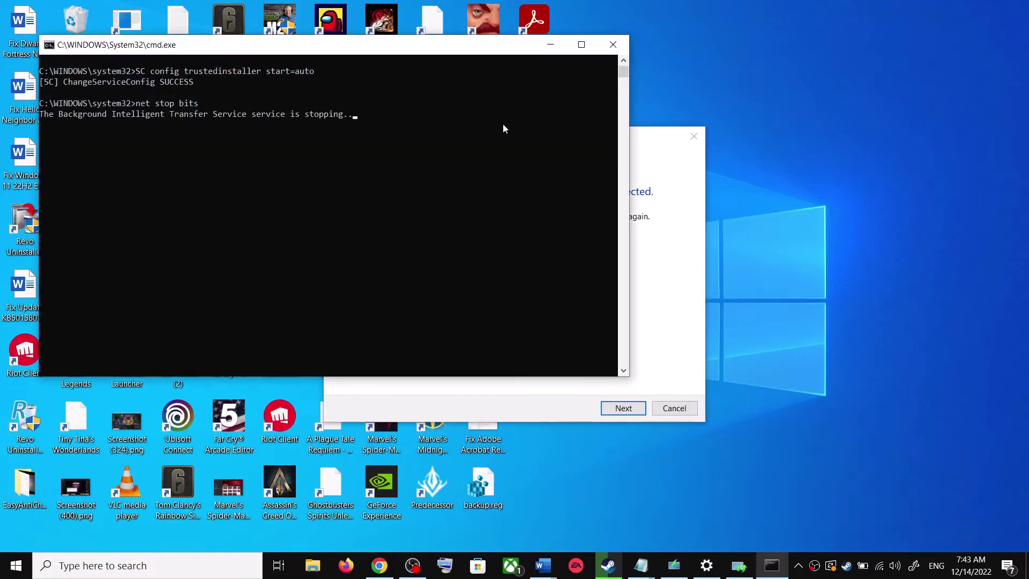
Step: Move the Command Prompt window aside while the script resets Winsock and starts DISM ScanHealth
{"action": "left_click_drag", "start_coordinate": [466, 48], "coordinate": [584, 144]}
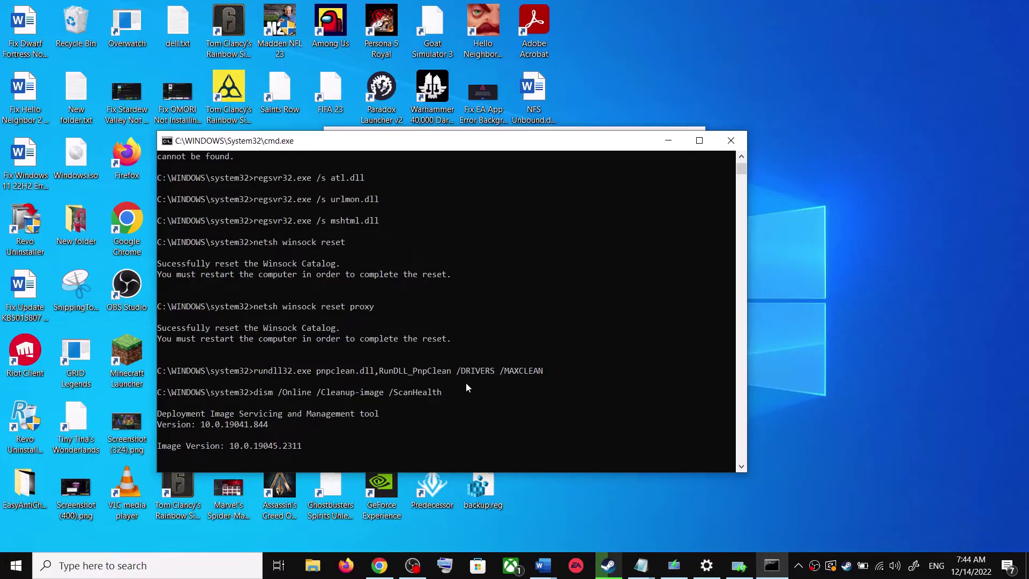
Step: Dismiss Start's Power options without restarting and close the Settings window from the taskbar
{"action": "left_click", "coordinate": [16, 564]}
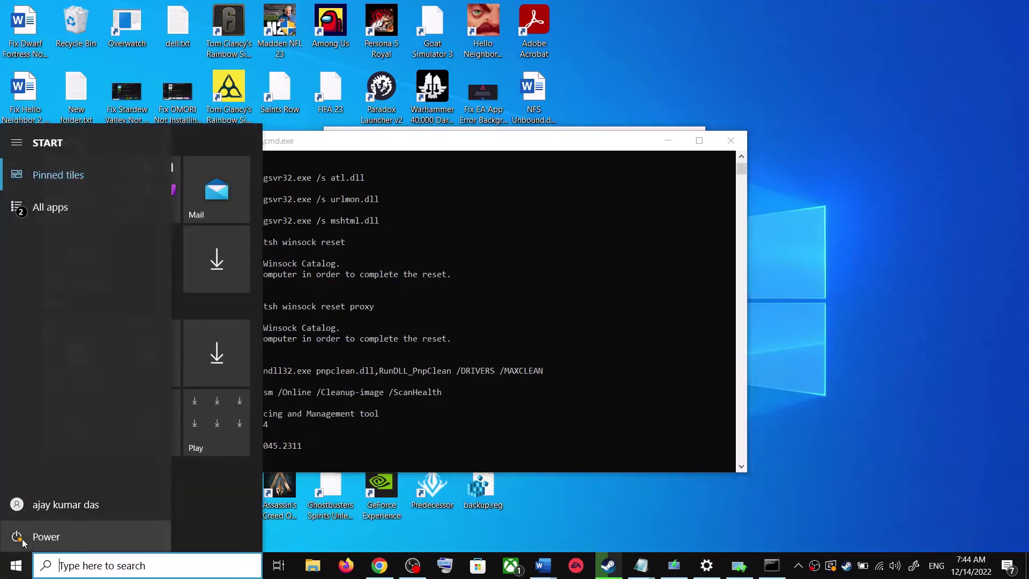
{"action": "left_click", "coordinate": [36, 536]}
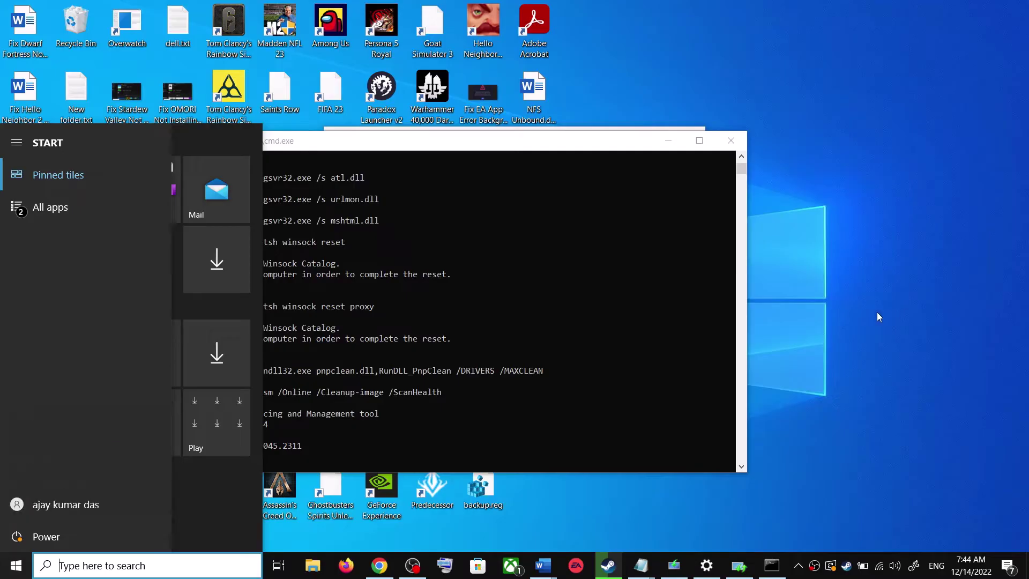
{"action": "left_click", "coordinate": [852, 365]}
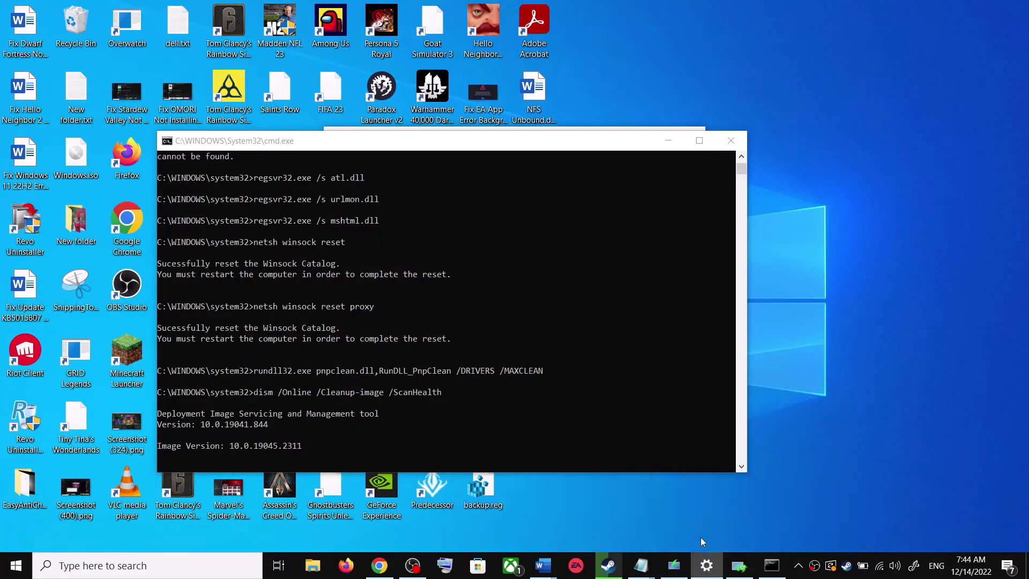
{"action": "right_click", "coordinate": [706, 565]}
{"action": "left_click", "coordinate": [670, 536]}
Step: Scroll the Word guide to Step 4) Use Media Creation Tool, then return to Chrome's download page
{"action": "mouse_move", "coordinate": [545, 565]}
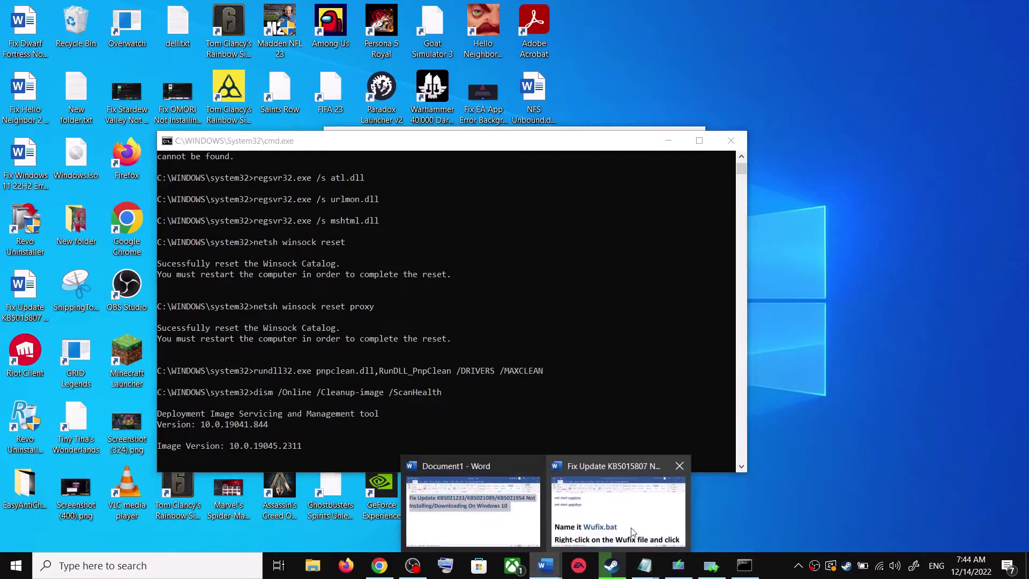
{"action": "left_click", "coordinate": [632, 532]}
{"action": "scroll", "coordinate": [514, 349], "scroll_direction": "down", "scroll_amount": 3}
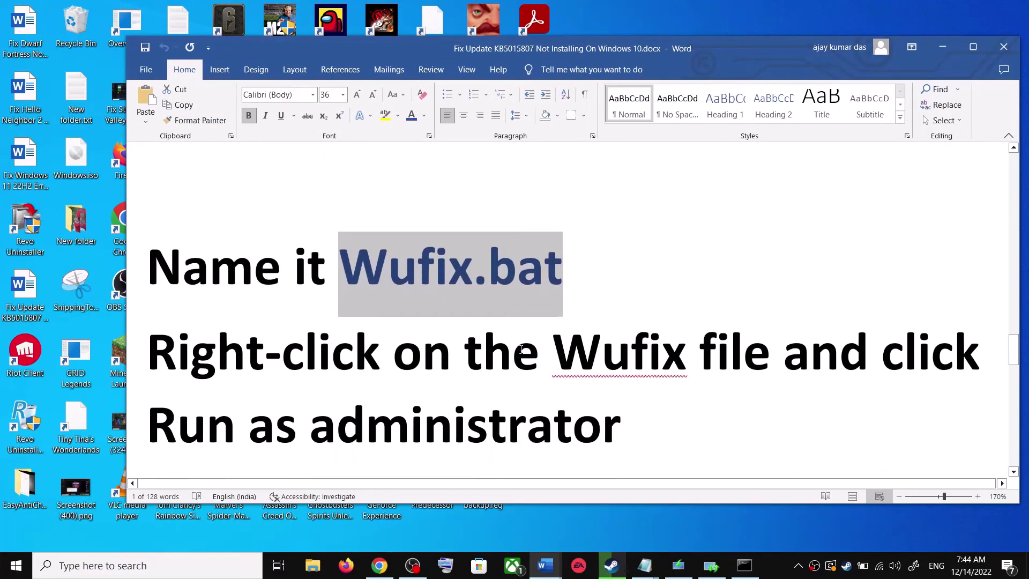
{"action": "scroll", "coordinate": [519, 349], "scroll_direction": "down", "scroll_amount": 6}
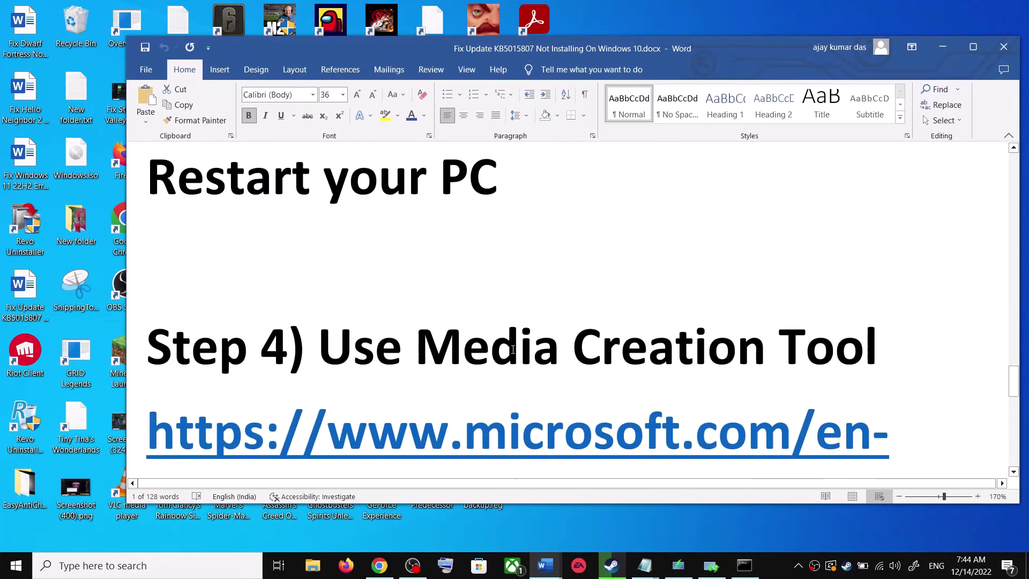
{"action": "left_click_drag", "start_coordinate": [368, 353], "coordinate": [890, 354]}
{"action": "scroll", "coordinate": [508, 369], "scroll_direction": "down", "scroll_amount": 2}
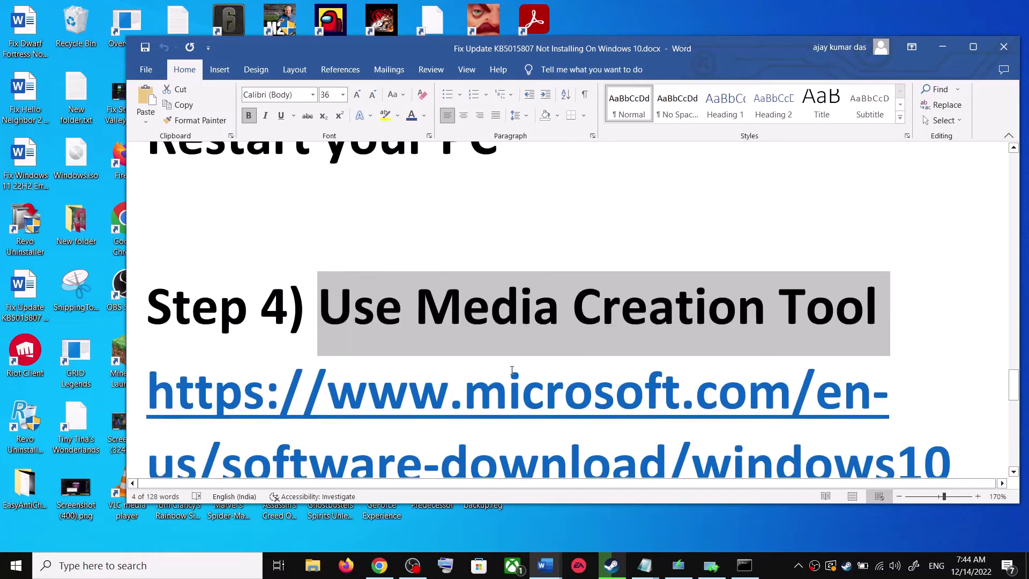
{"action": "scroll", "coordinate": [632, 370], "scroll_direction": "down", "scroll_amount": 2}
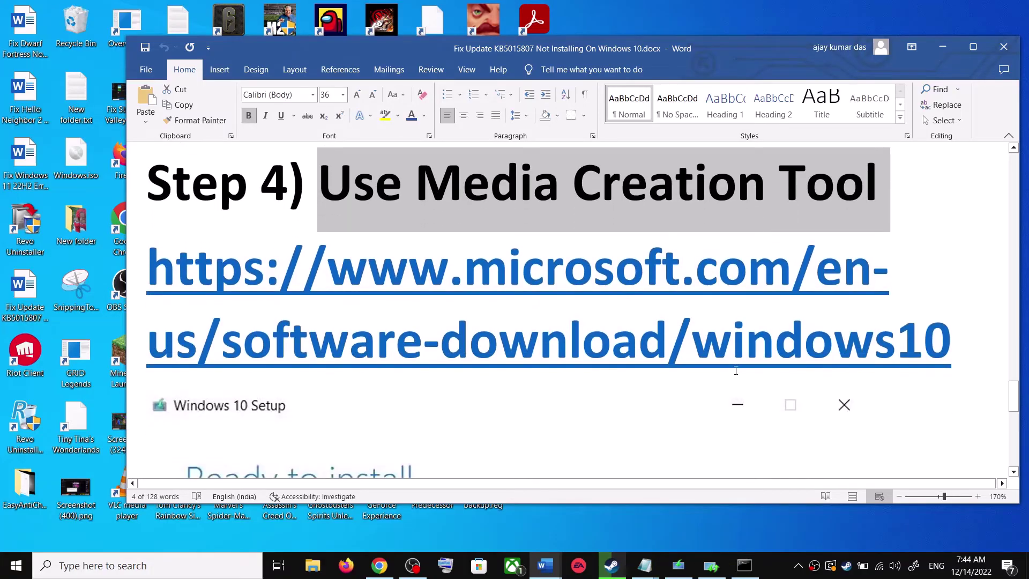
{"action": "left_click", "coordinate": [380, 565]}
Step: Launch MediaCreationTool.exe, accept the license, and proceed with Upgrade this PC now
{"action": "scroll", "coordinate": [195, 318], "scroll_direction": "down", "scroll_amount": 5}
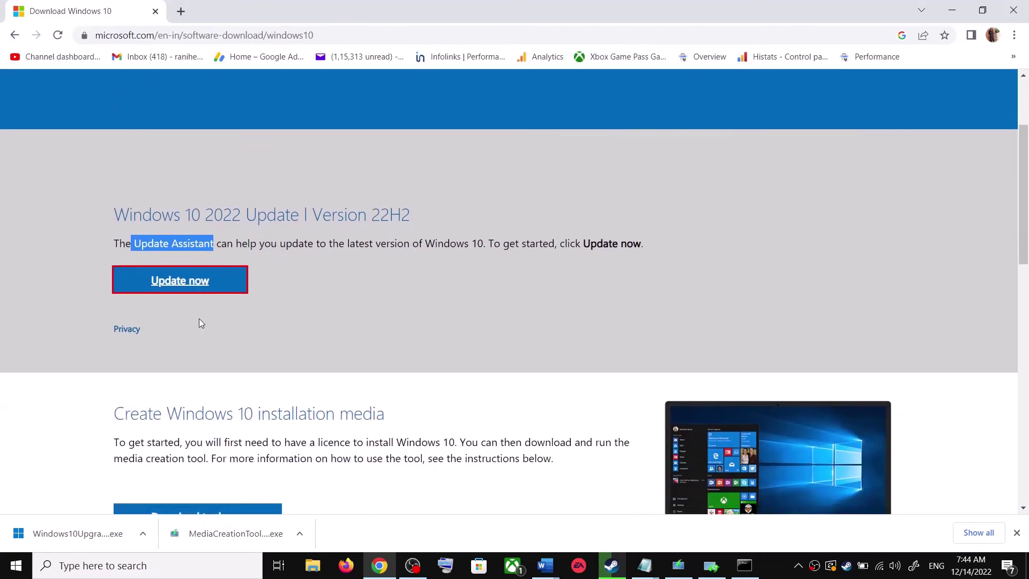
{"action": "left_click_drag", "start_coordinate": [119, 335], "coordinate": [213, 333]}
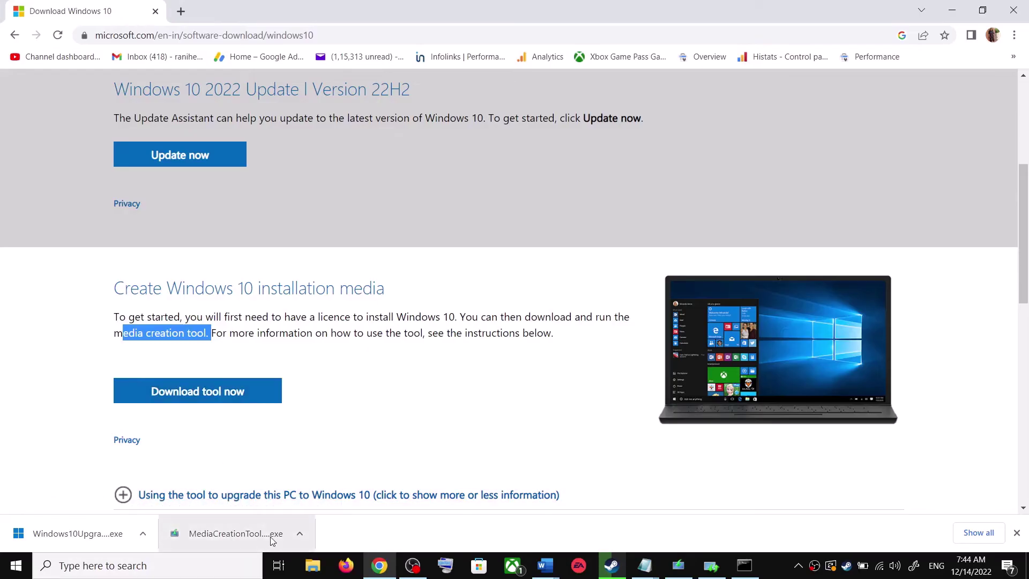
{"action": "left_click", "coordinate": [678, 568]}
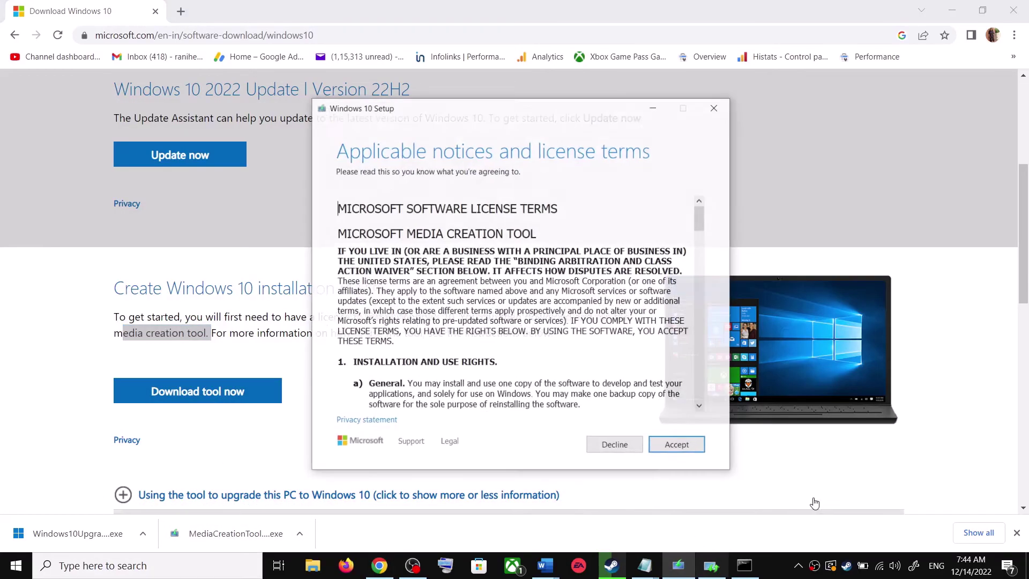
{"action": "left_click", "coordinate": [697, 444]}
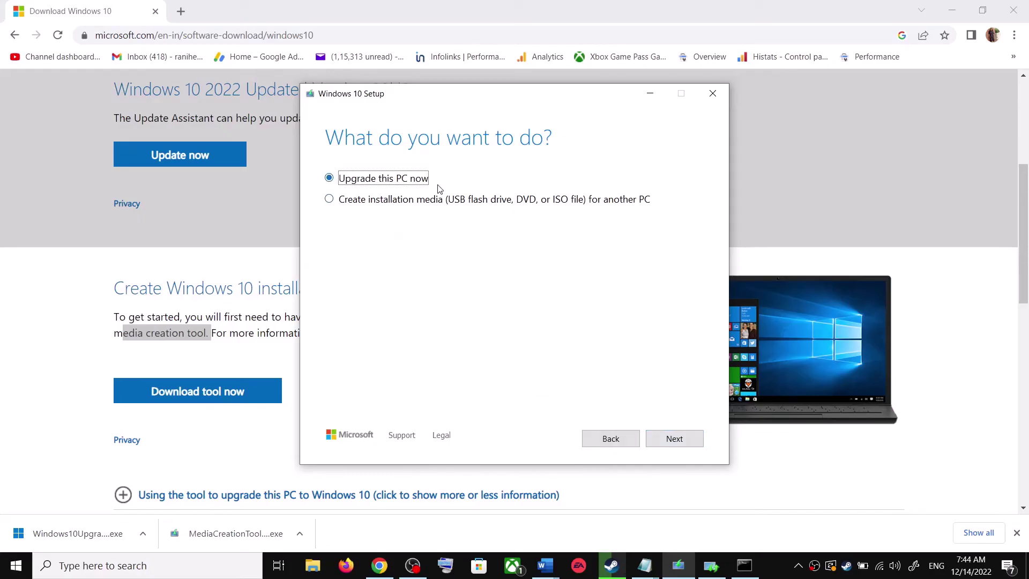
{"action": "left_click", "coordinate": [680, 438]}
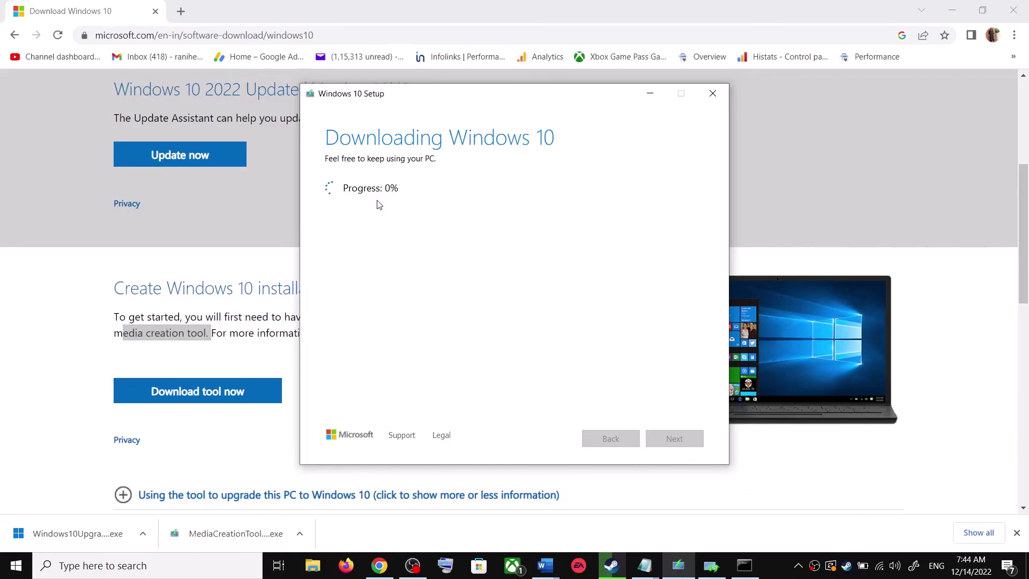
Step: Bring the Fix Update guide forward, maximize Word, and review the Ready to install screenshot with Keep personal files and apps
{"action": "mouse_move", "coordinate": [545, 564]}
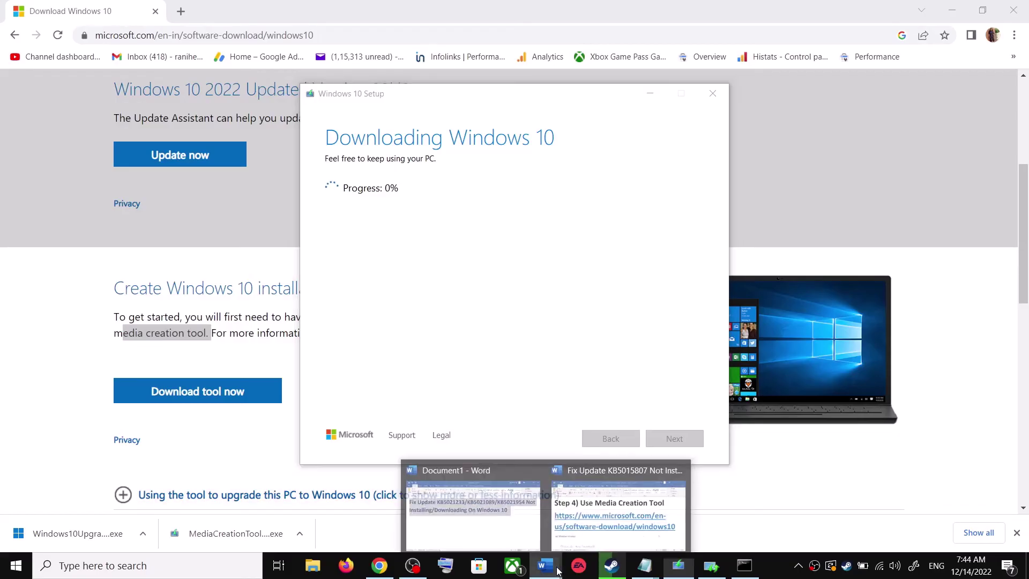
{"action": "left_click", "coordinate": [625, 503]}
{"action": "scroll", "coordinate": [679, 314], "scroll_direction": "down", "scroll_amount": 5}
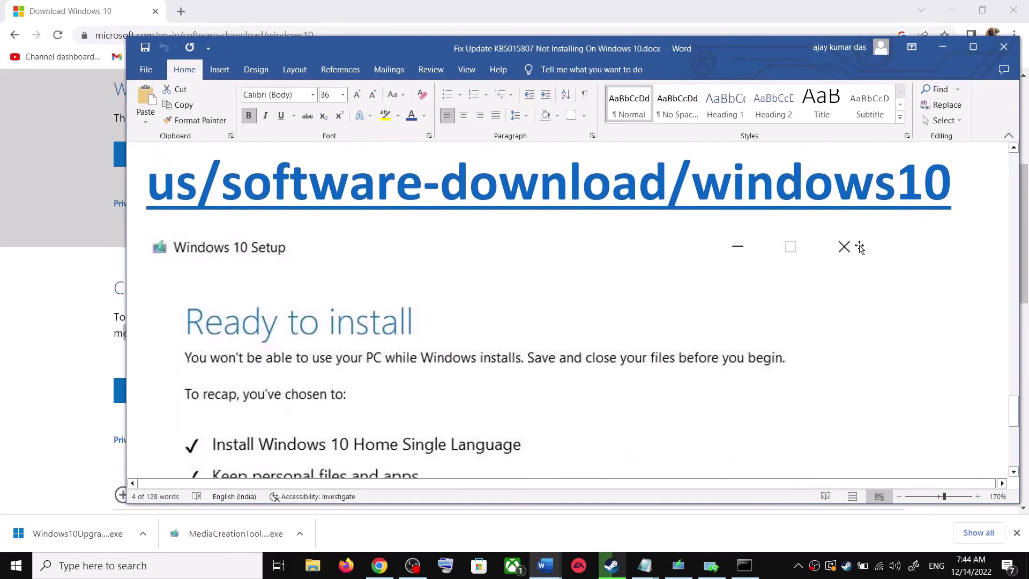
{"action": "left_click", "coordinate": [972, 48]}
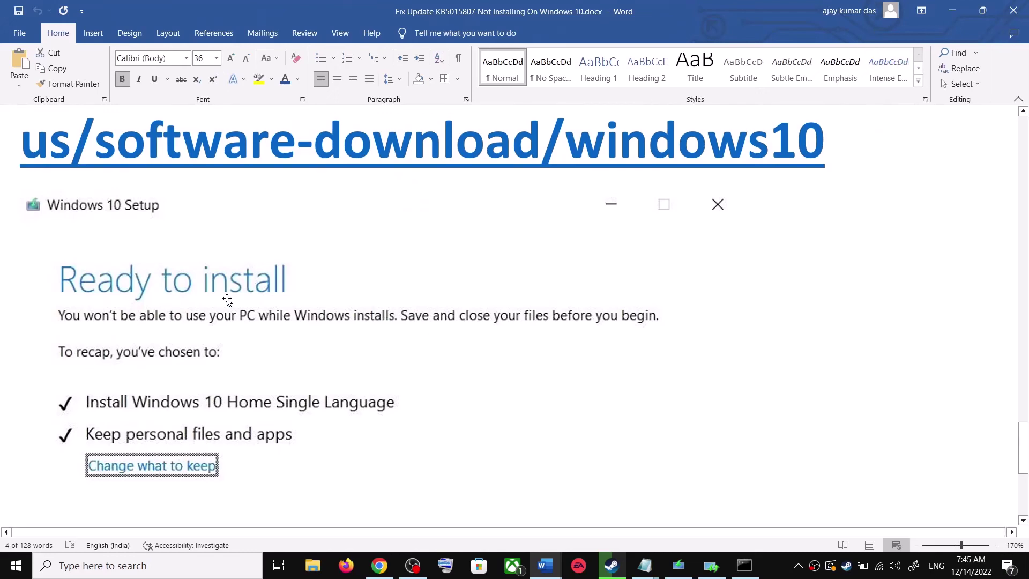
{"action": "scroll", "coordinate": [232, 306], "scroll_direction": "down", "scroll_amount": 2}
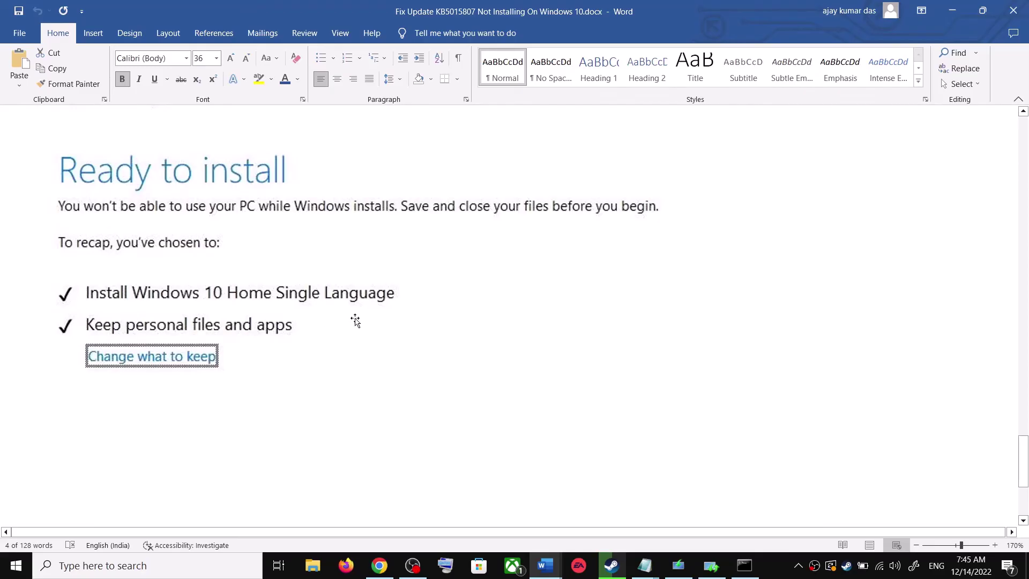
{"action": "scroll", "coordinate": [358, 321], "scroll_direction": "down", "scroll_amount": 1}
{"action": "scroll", "coordinate": [360, 325], "scroll_direction": "down", "scroll_amount": 5}
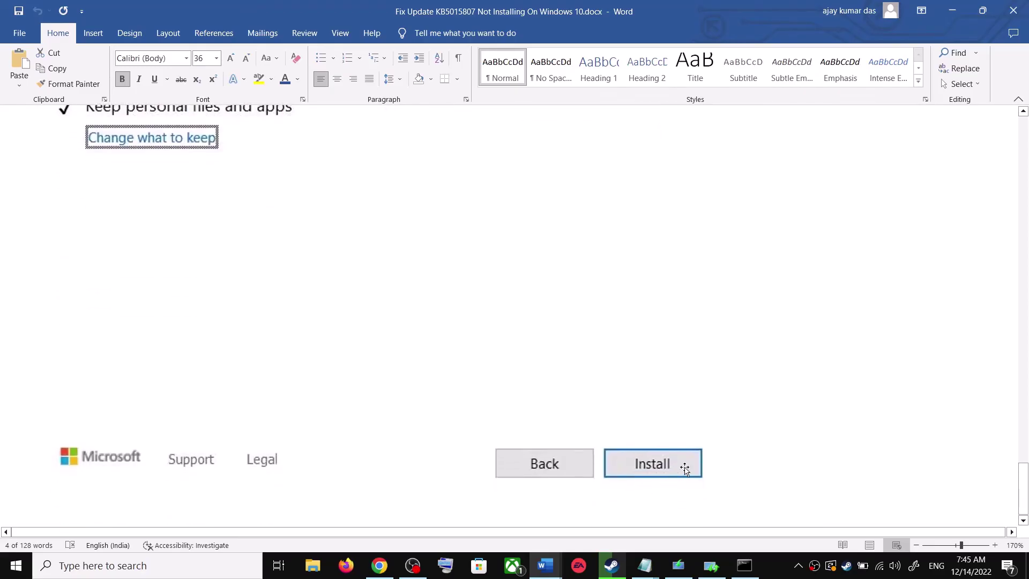
{"action": "scroll", "coordinate": [522, 371], "scroll_direction": "up", "scroll_amount": 3}
{"action": "scroll", "coordinate": [523, 371], "scroll_direction": "up", "scroll_amount": 3}
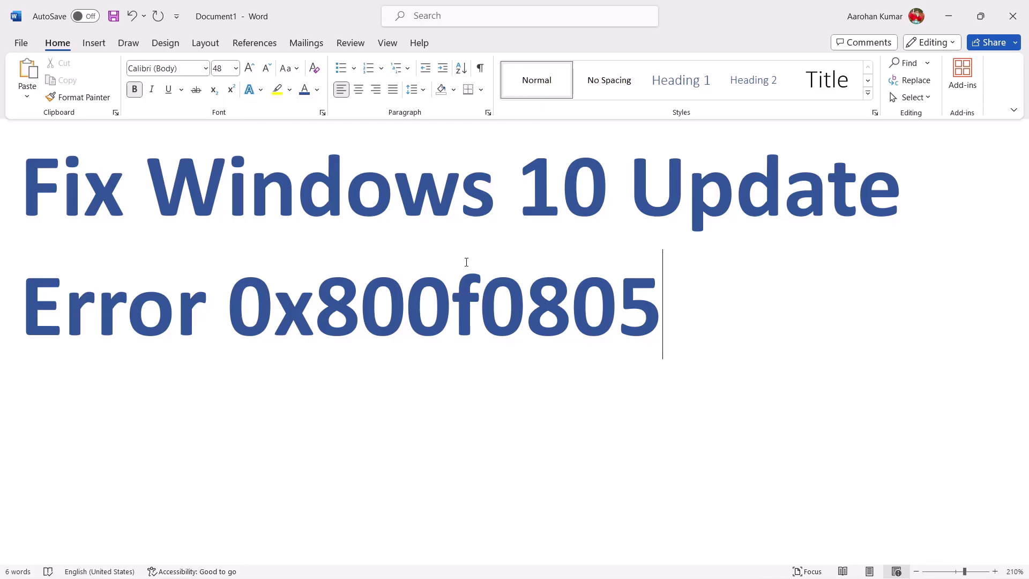
{"action": "left_click_drag", "start_coordinate": [229, 300], "coordinate": [677, 321]}
{"action": "left_click", "coordinate": [712, 309]}
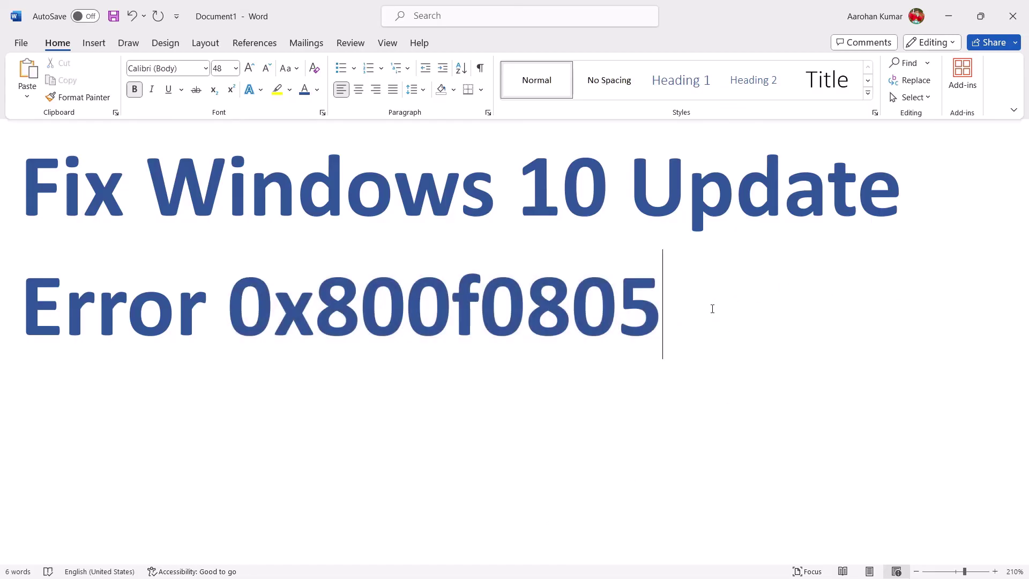